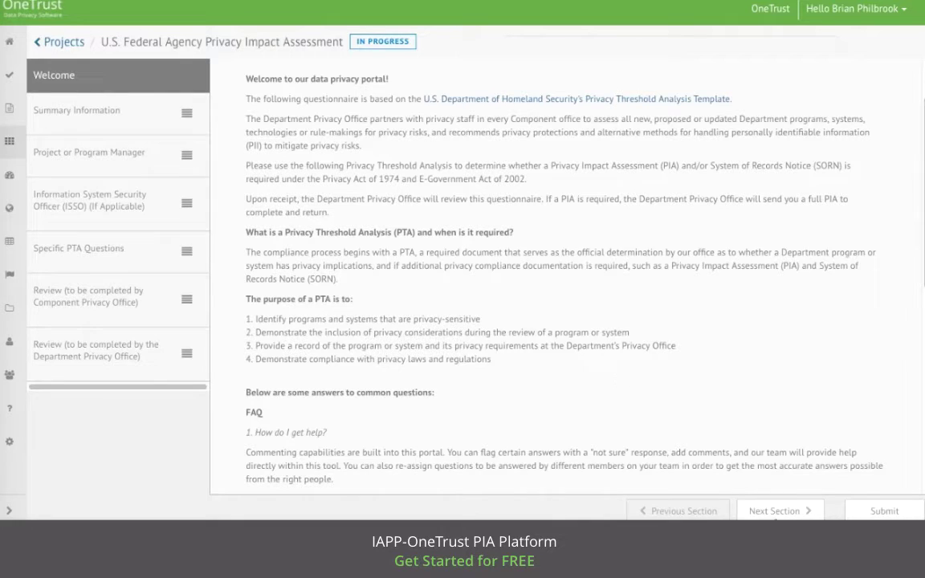
- Go through the questionnaire sections from Welcome up to Specific PTA Questions
left_click(777, 513)
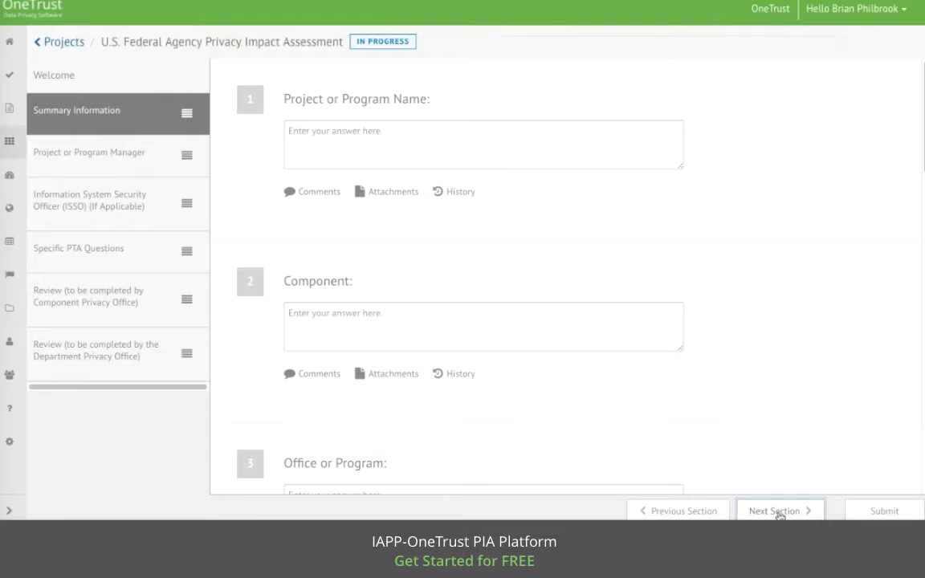
left_click(775, 511)
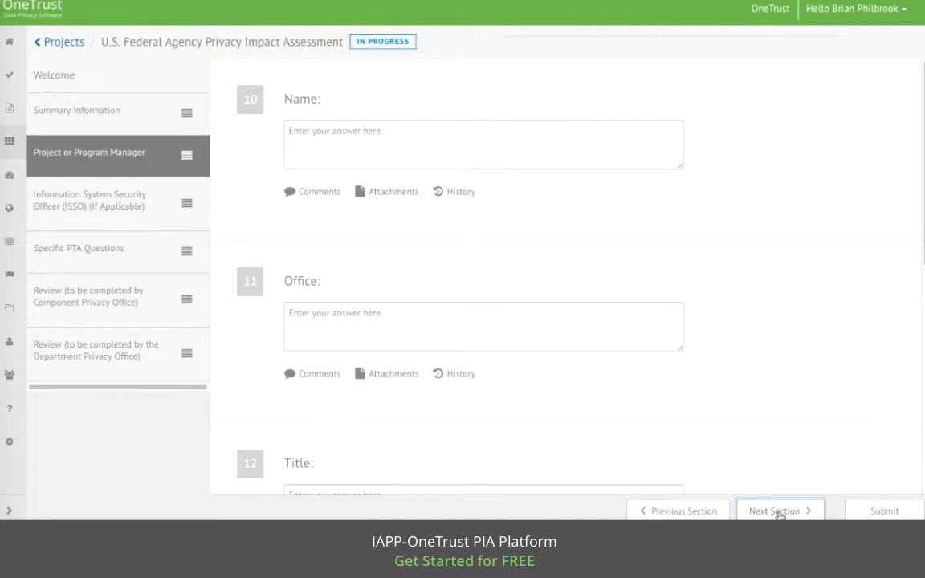
left_click(776, 511)
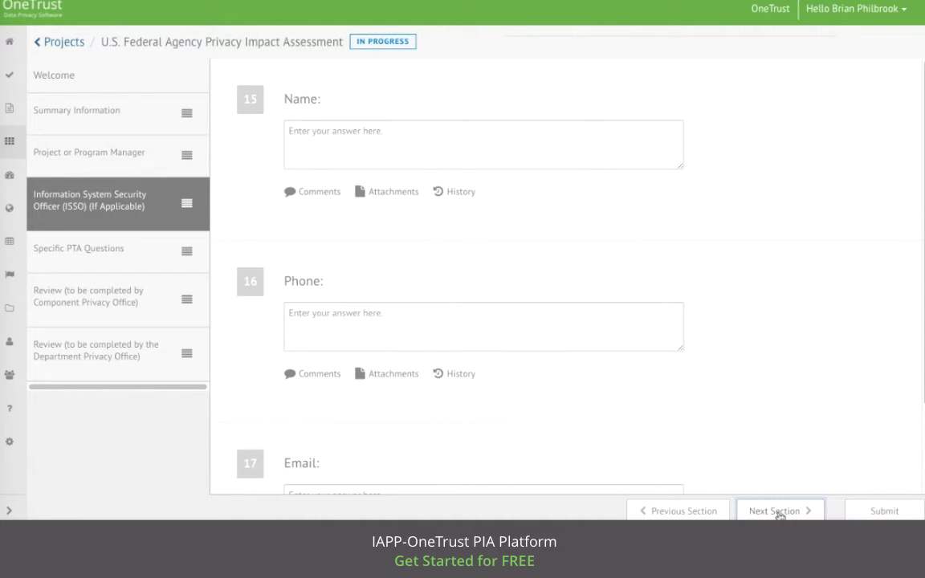
left_click(776, 511)
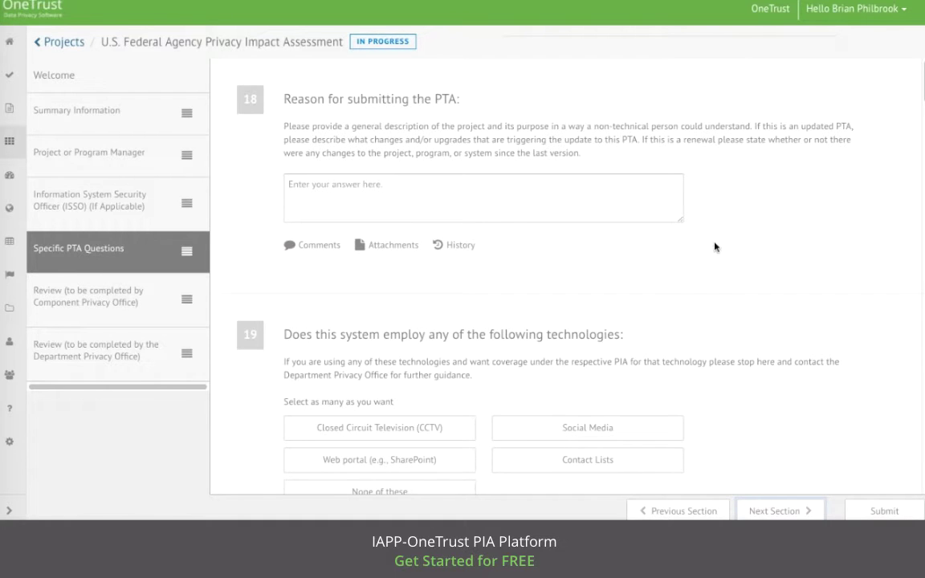
- For question 19 on technologies employed, select Web portal (e.g., SharePoint), Social Media and Closed Circuit Television (CCTV)
scroll(715, 246, "down", 3)
left_click(467, 245)
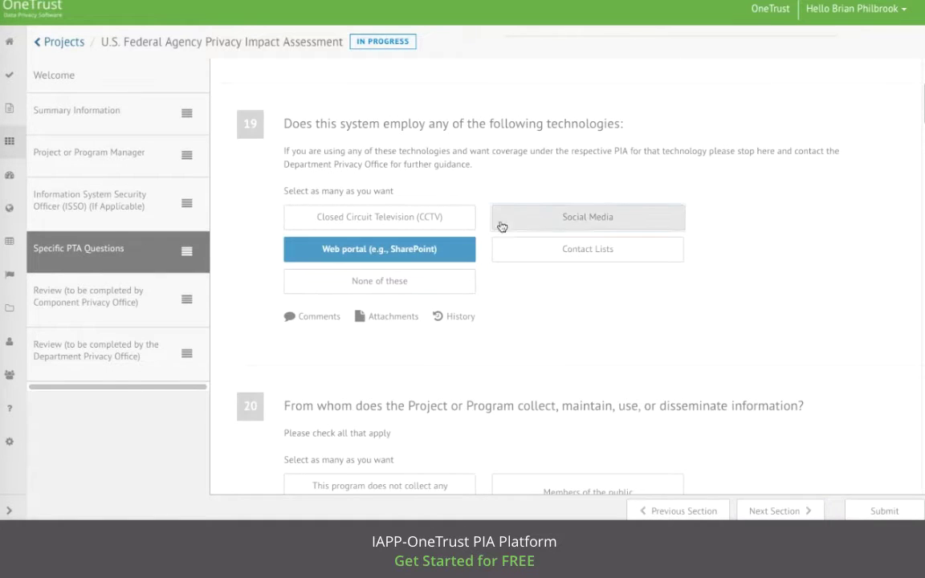
left_click(502, 226)
left_click(437, 217)
- For question 20 on whose information is collected, select Department employees/contractor and Members of the public
scroll(500, 289, "down", 2)
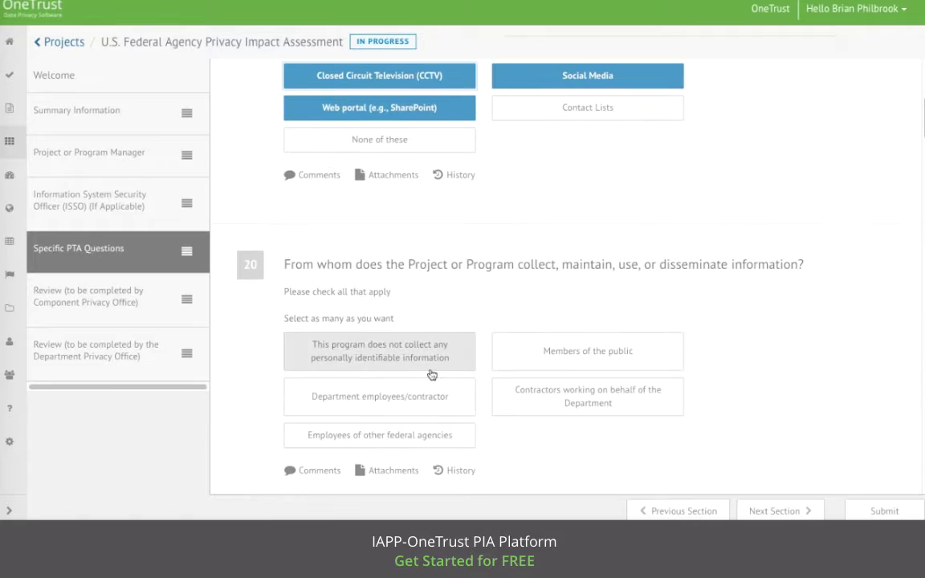
left_click(464, 381)
left_click(506, 358)
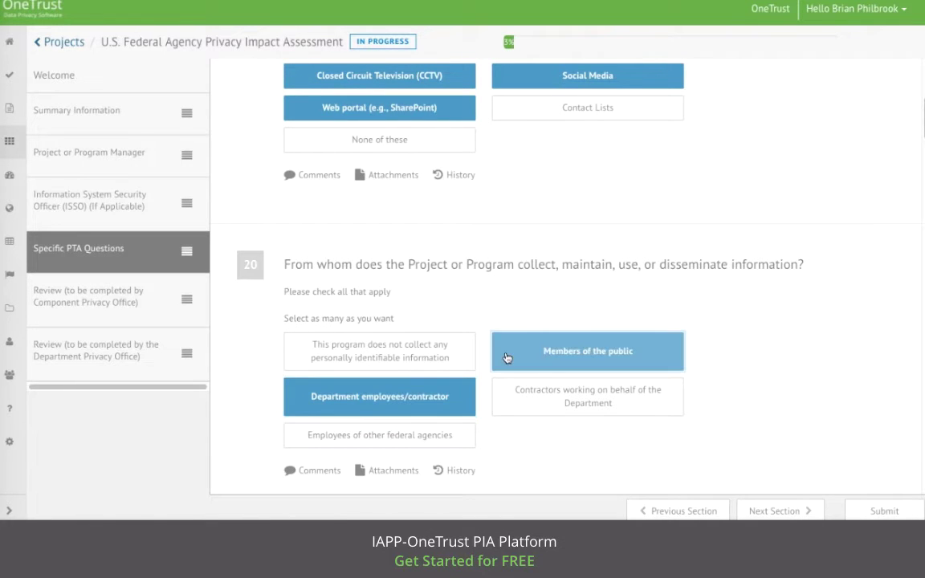
- Answer No to retrieving information by personal identifier and Yes to using Social Security Numbers
scroll(507, 358, "down", 5)
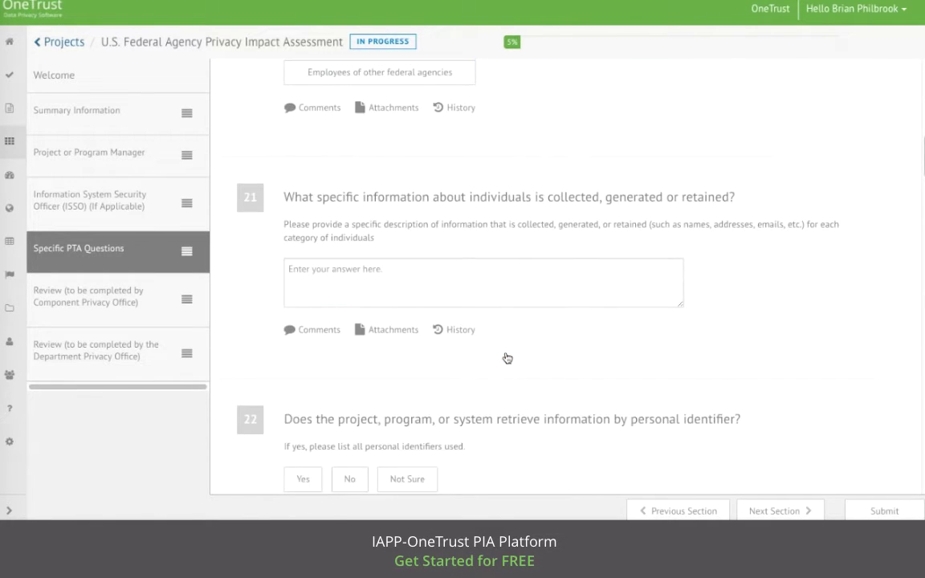
scroll(506, 358, "down", 1)
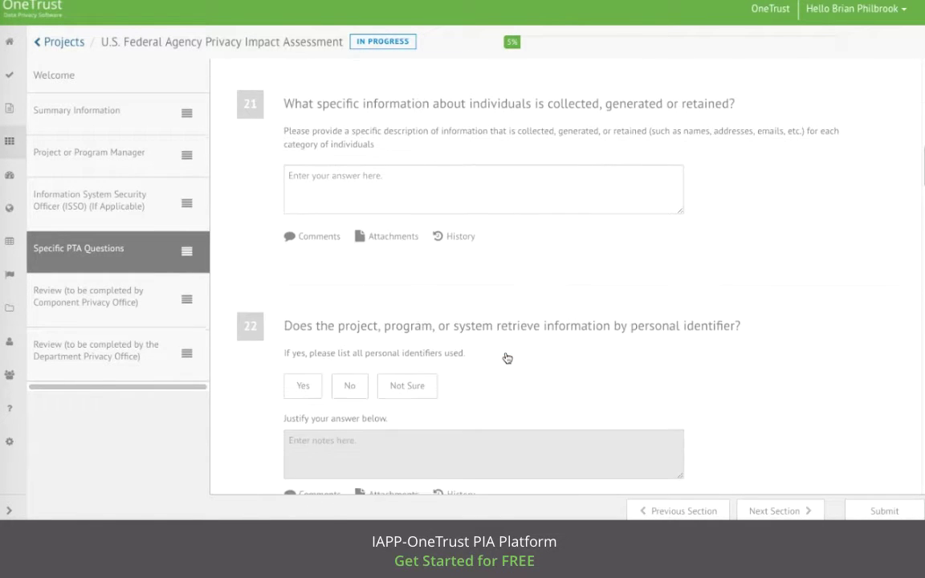
left_click(358, 379)
scroll(358, 379, "down", 3)
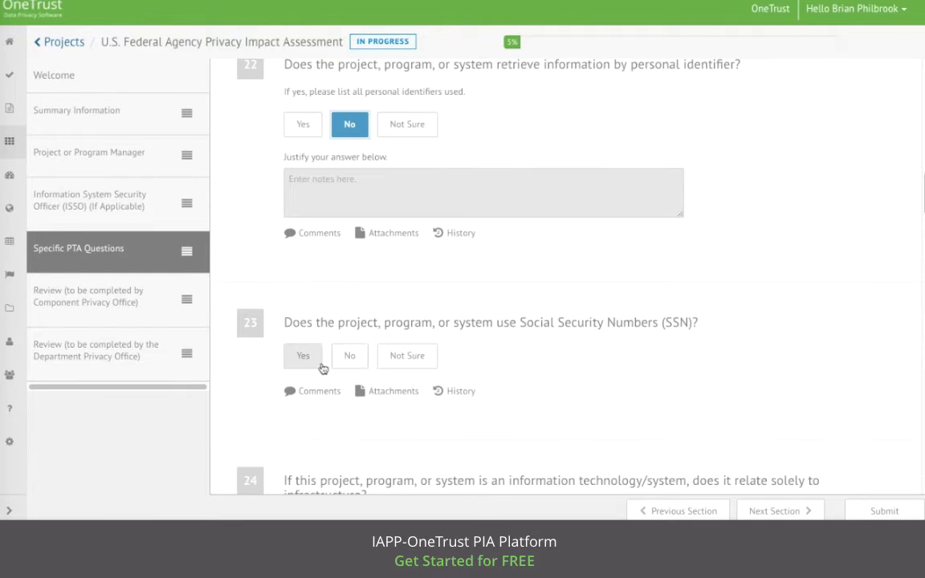
left_click(320, 365)
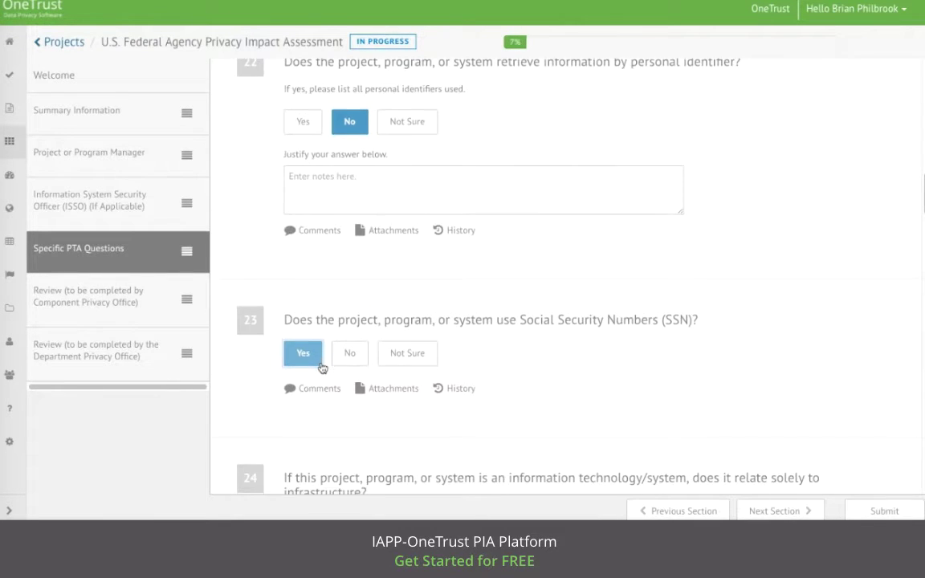
- Answer No to the question whether the information technology system relates solely to infrastructure
scroll(322, 366, "down", 1)
scroll(322, 368, "down", 7)
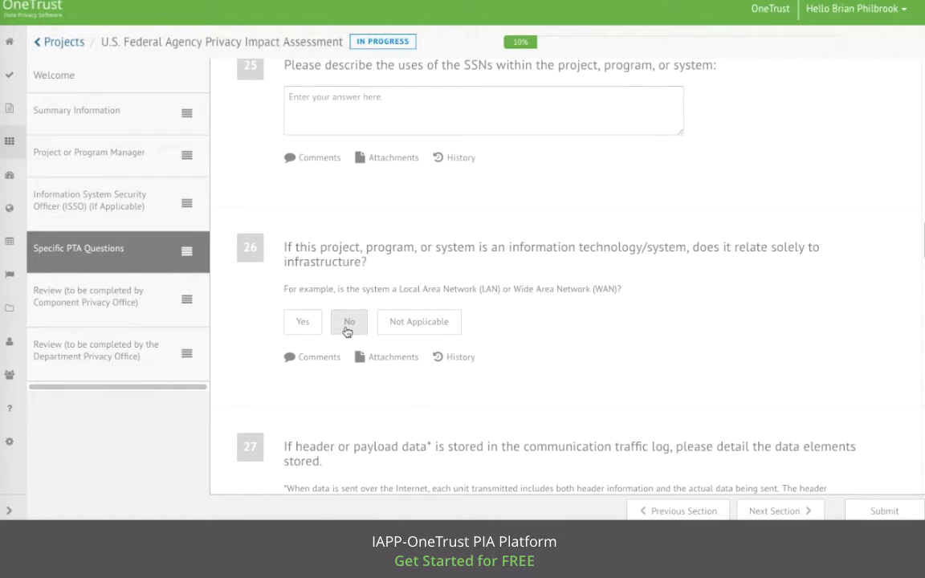
left_click(348, 328)
- Look over the Component Privacy Office review section and submit the threshold questionnaire for review
left_click(769, 511)
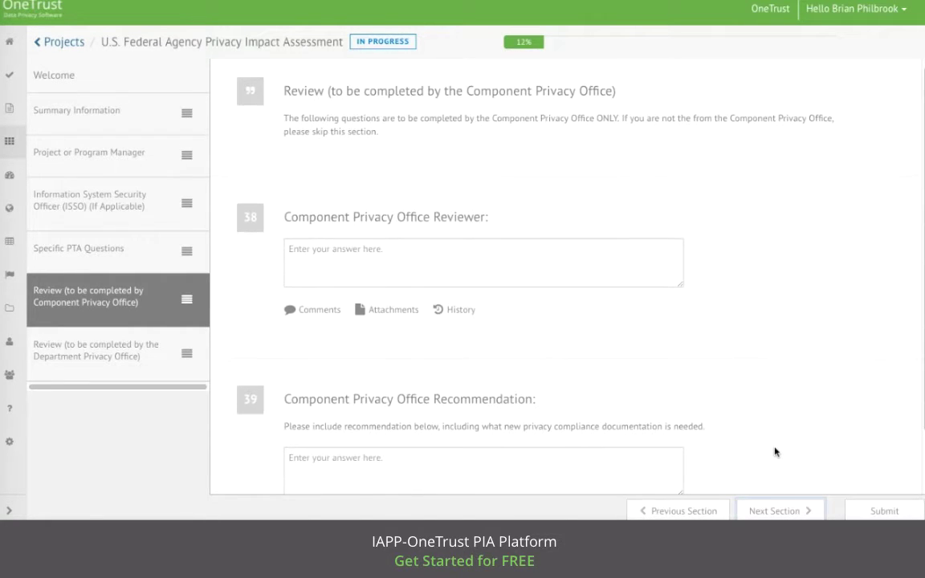
scroll(774, 451, "down", 1)
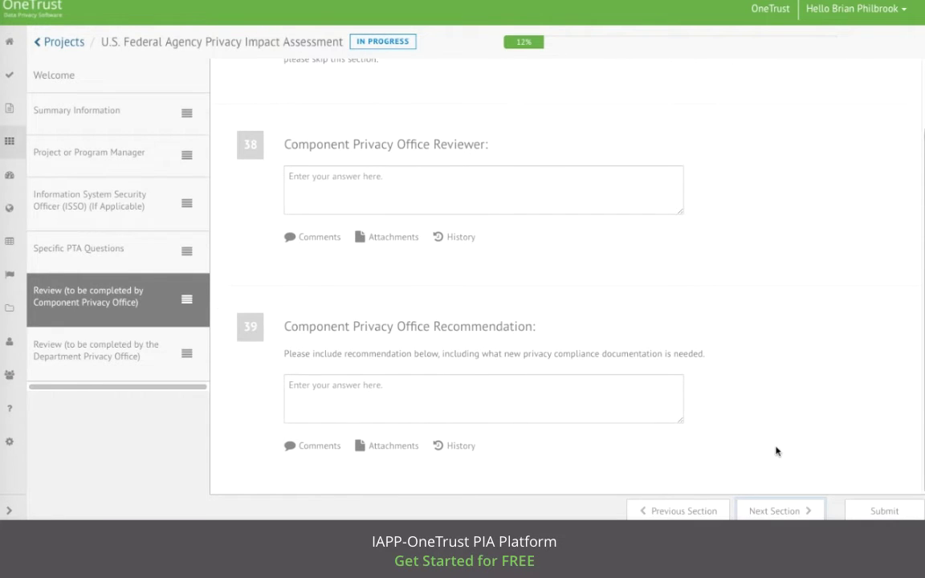
left_click(865, 511)
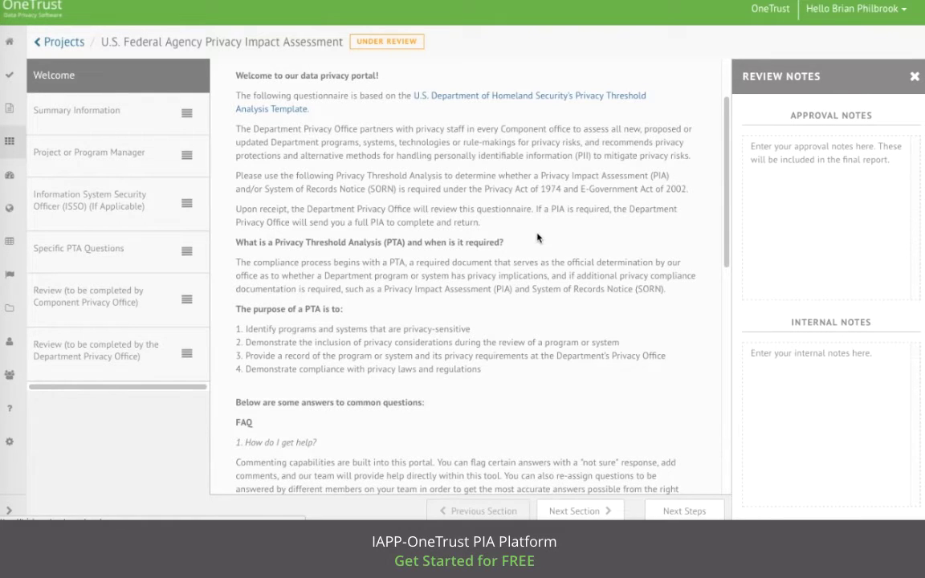
- In Specific PTA Questions, flag question 19 on technologies with a High risk level and submit the flag
left_click(129, 253)
scroll(479, 268, "down", 3)
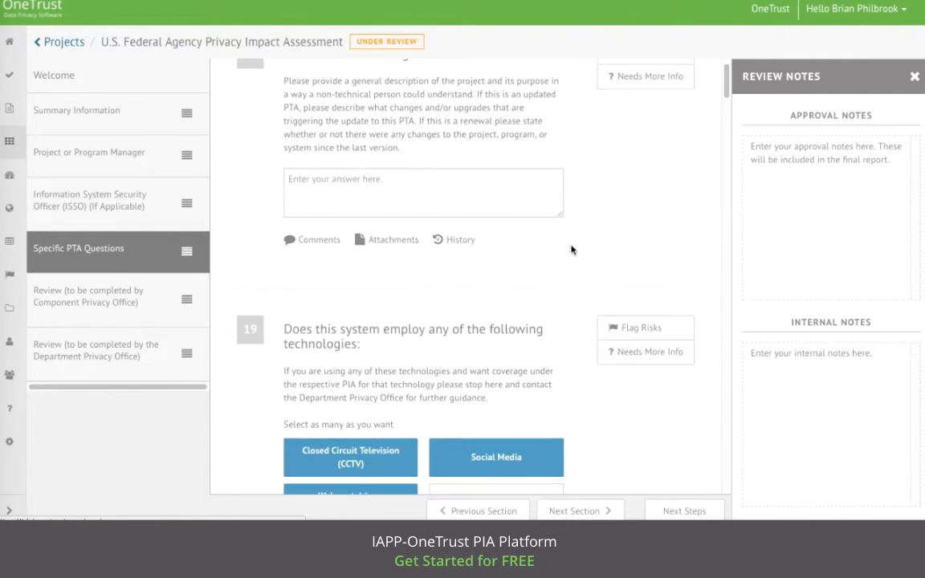
left_click(630, 253)
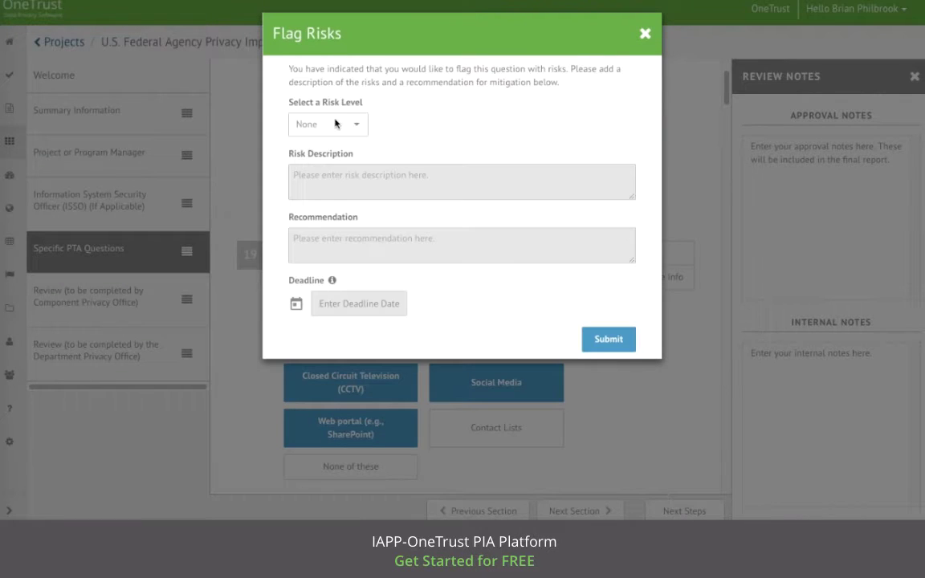
left_click(337, 122)
left_click(344, 163)
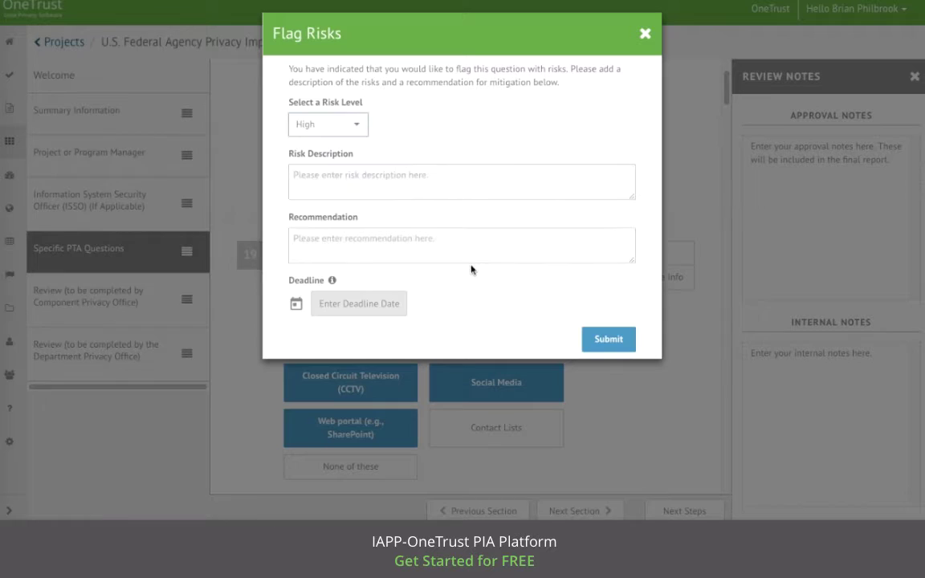
left_click(593, 339)
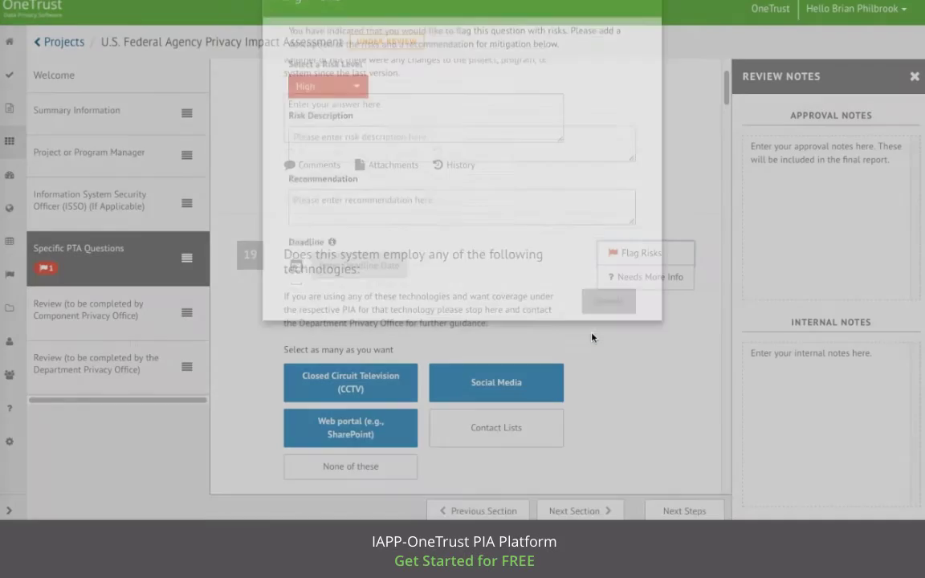
- Flag question 20 on information sources with a High risk level, and check its Needs More Info option without sending a request
scroll(592, 337, "down", 3)
scroll(592, 337, "down", 2)
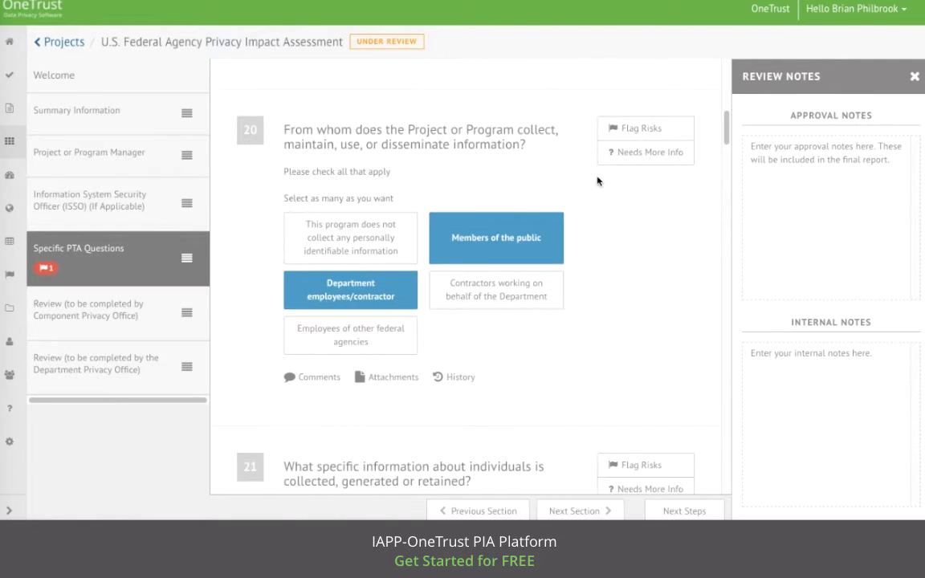
left_click(612, 134)
left_click(346, 126)
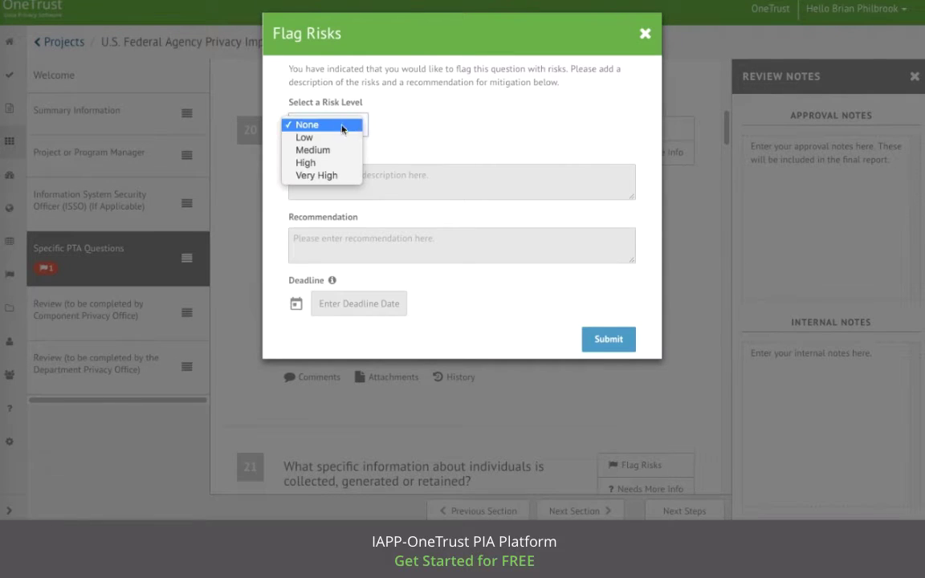
left_click(340, 164)
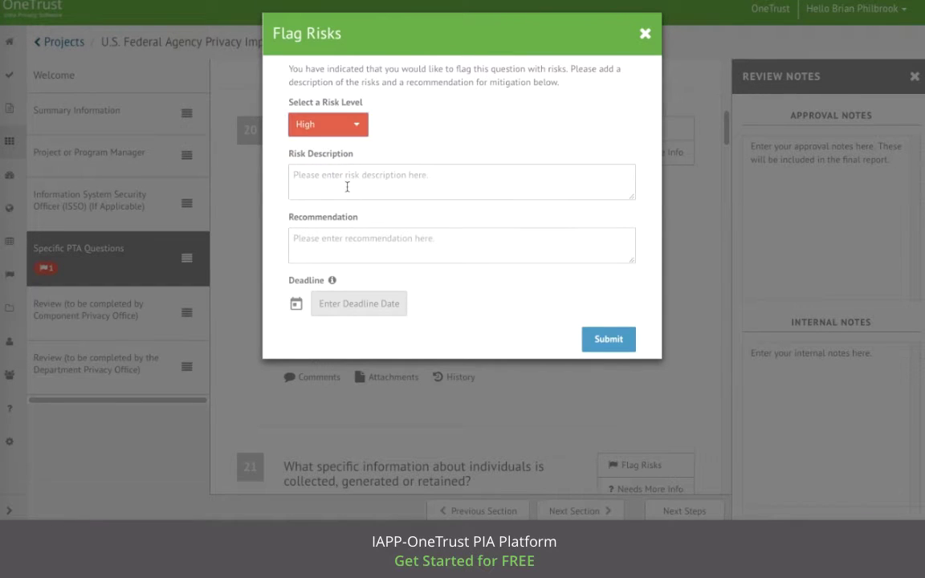
left_click(365, 240)
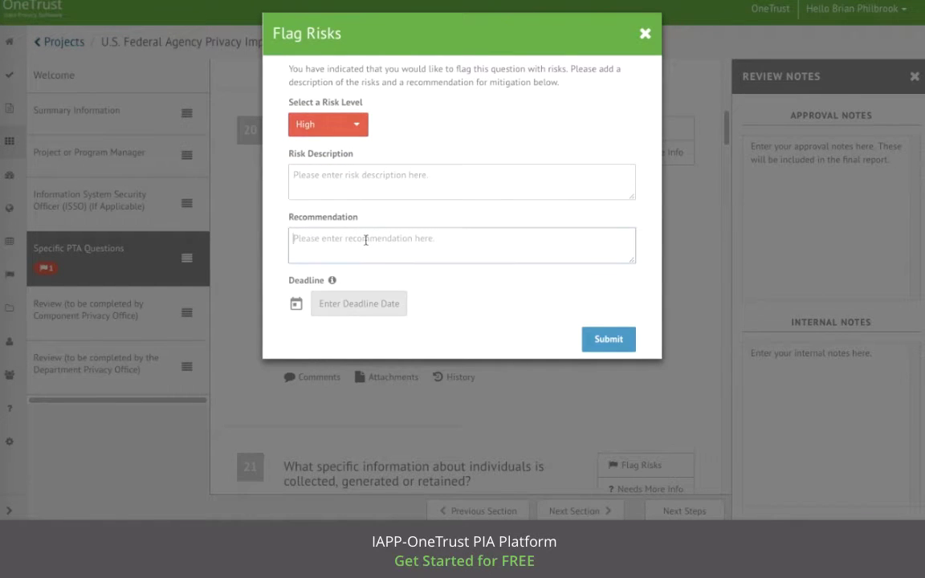
left_click(585, 335)
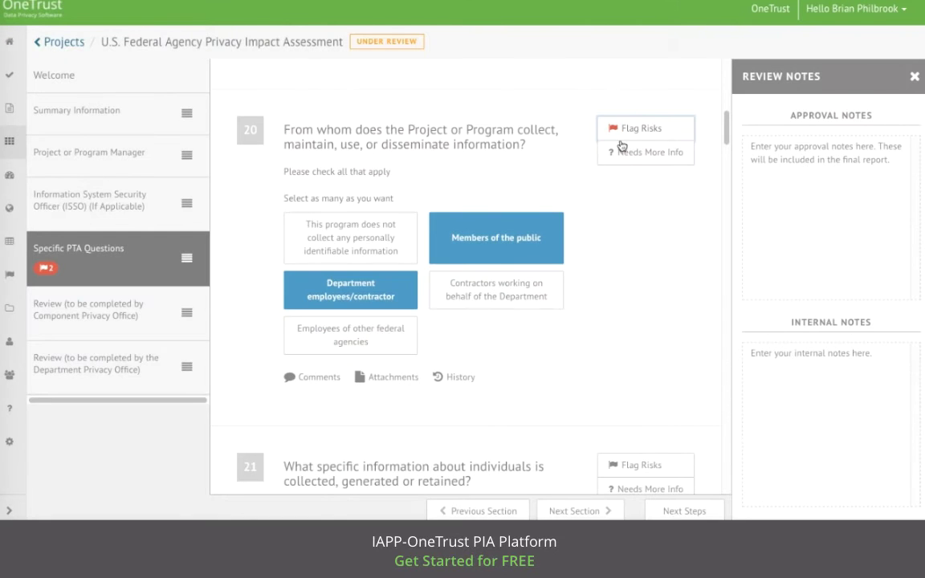
left_click(622, 154)
left_click(554, 180)
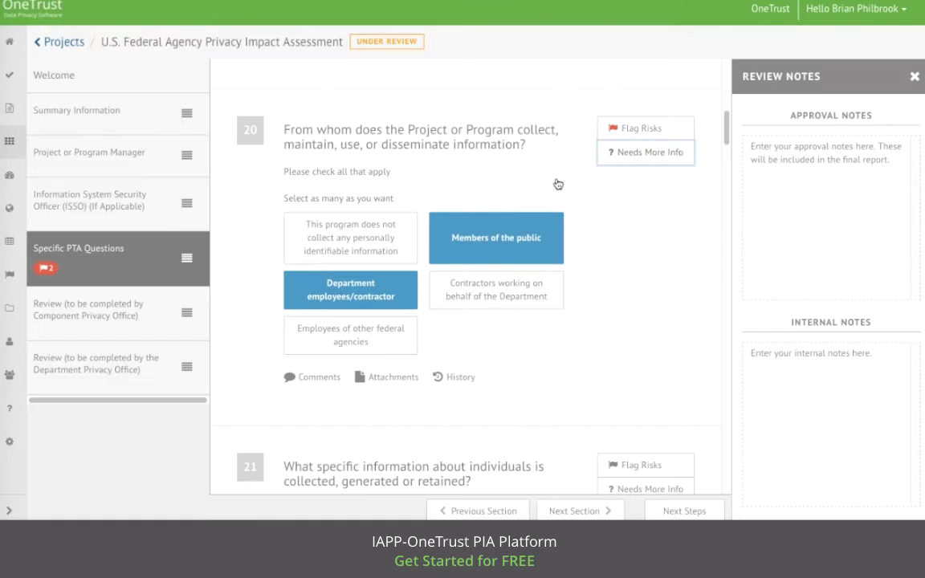
- In the Department Privacy Office review, set the Determination to Privacy Impact Assessment (PIA) required and System of Records Notice (SORN) required
left_click(136, 363)
scroll(470, 351, "down", 3)
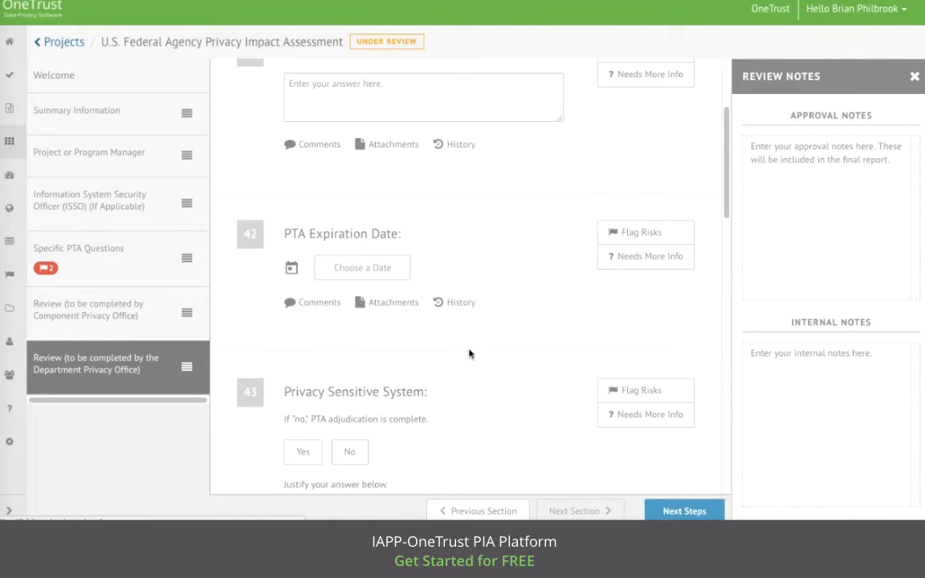
scroll(469, 353, "down", 5)
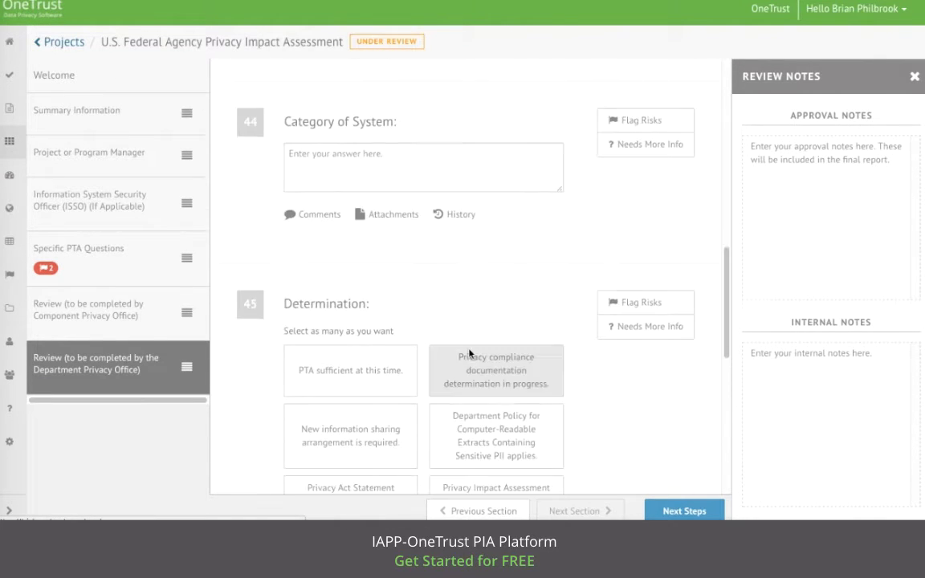
scroll(470, 354, "down", 3)
left_click(467, 343)
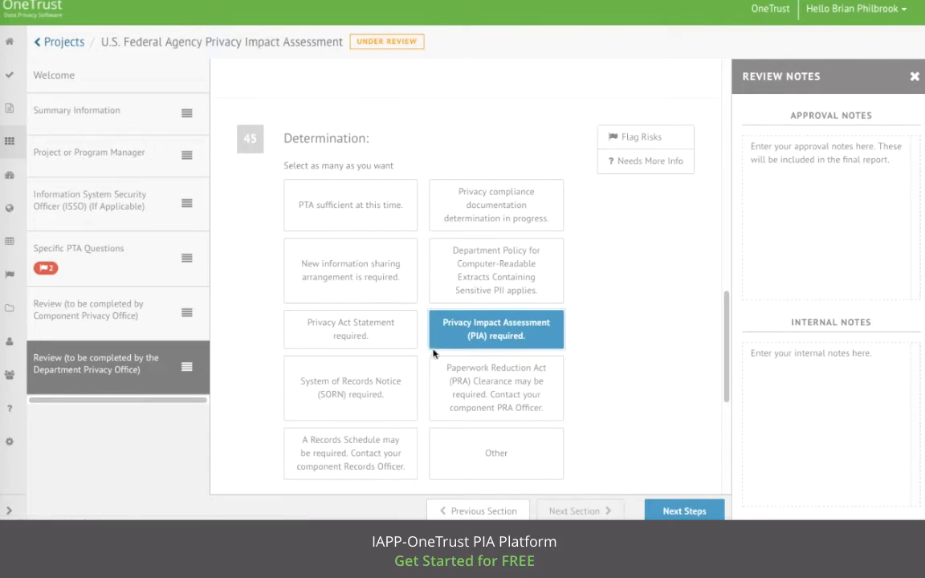
left_click(376, 382)
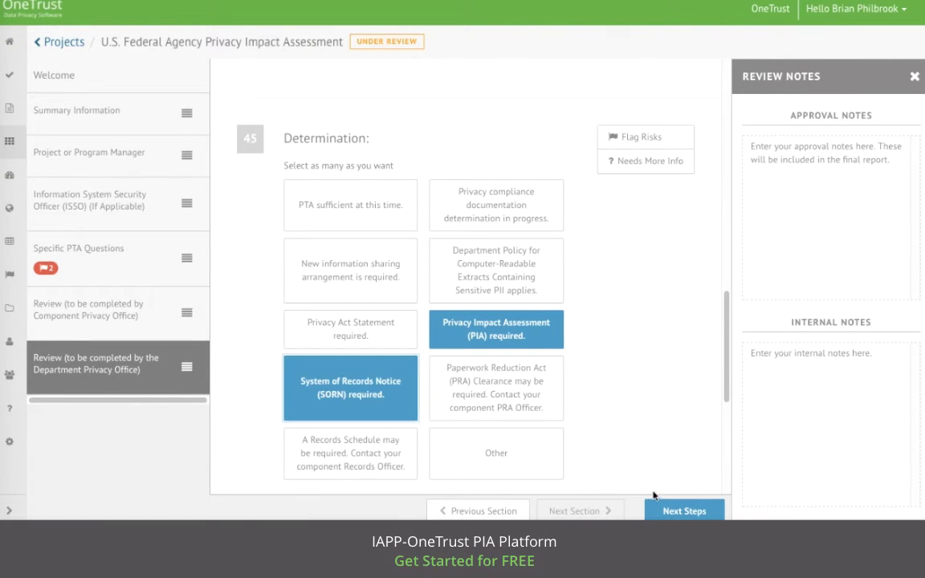
- As the next step, comment "PIA required." and assign the U.S. Federal Agency Privacy Impact Assessment
left_click(673, 509)
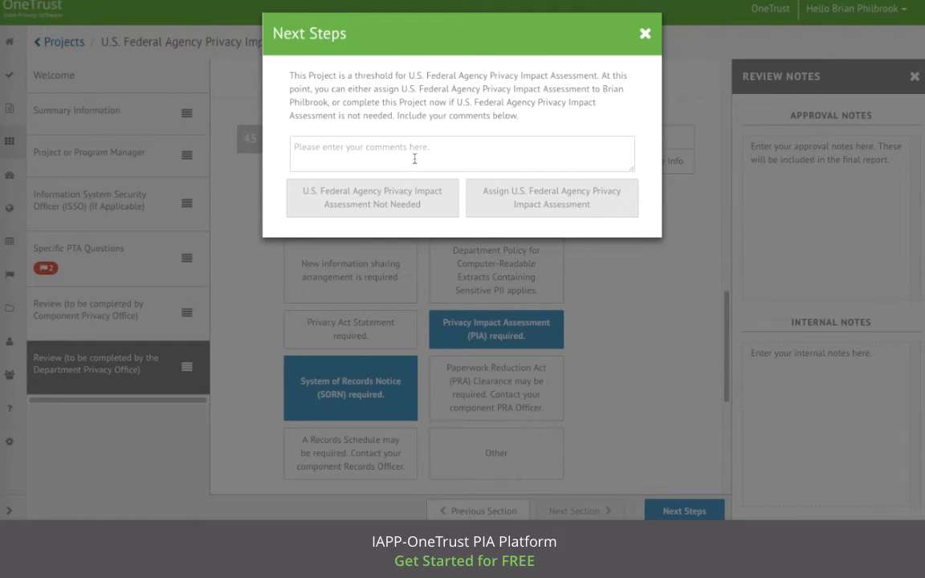
left_click(375, 149)
type("PIA ")
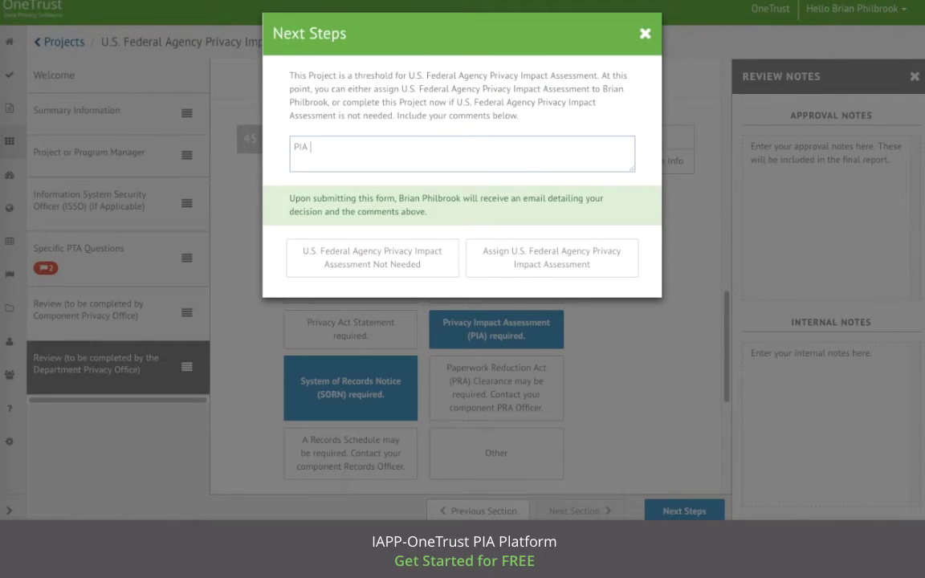
type("required.")
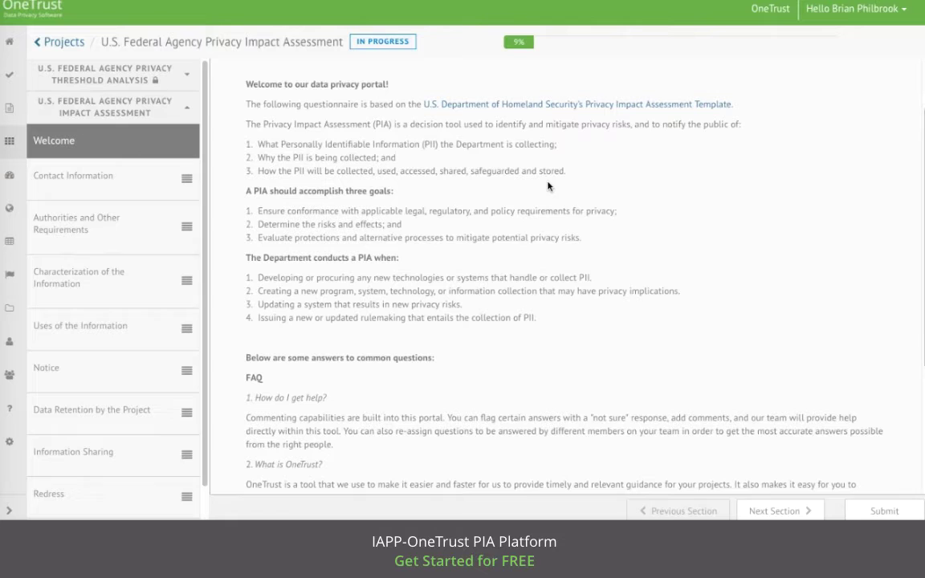
- Examine the impact assessment's Contact Information, Authorities and Other Requirements, and Characterization of the Information sections, including question 57's data categories
left_click(132, 178)
left_click(126, 220)
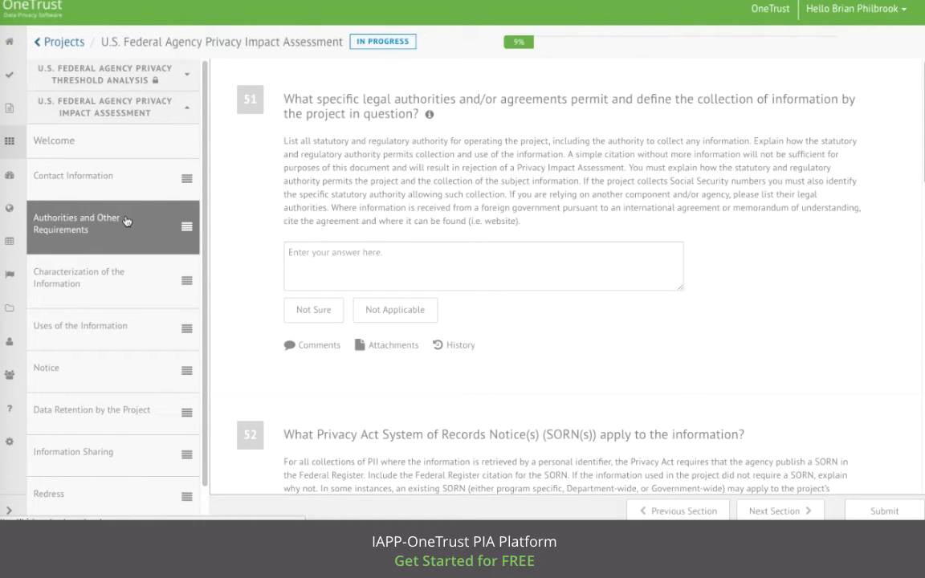
left_click(130, 267)
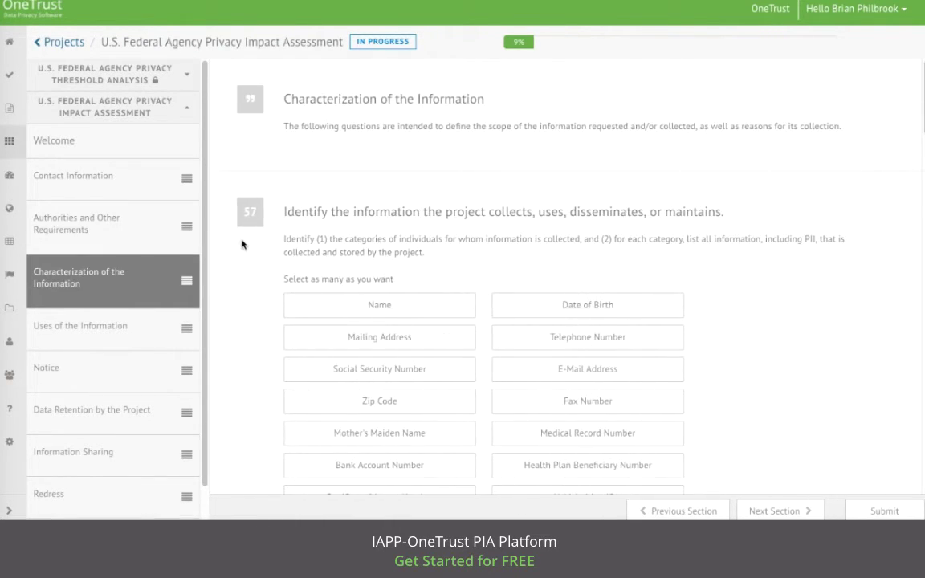
scroll(341, 201, "down", 1)
scroll(382, 225, "down", 1)
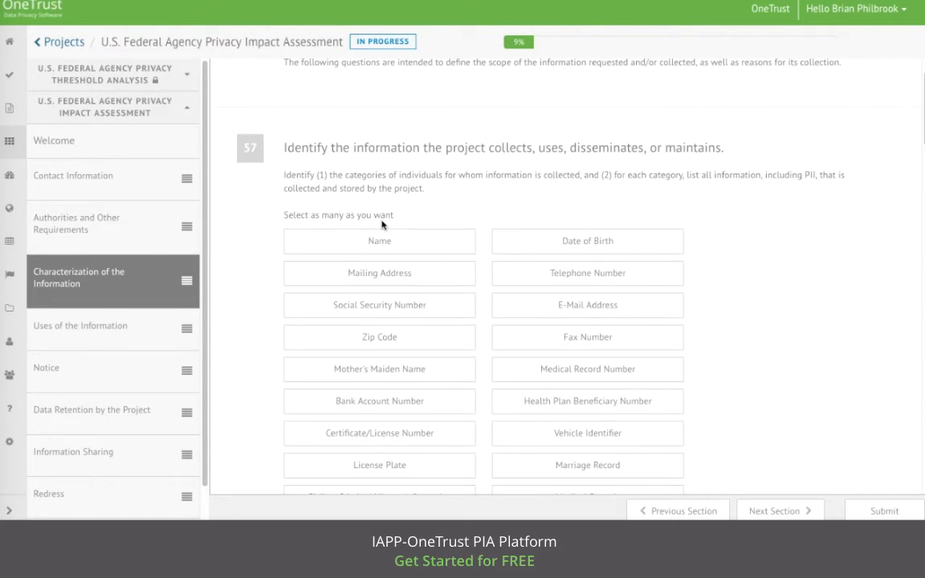
- For question 57, select Name, Telephone Number, Medical Record Number, Bank Account Number and Vehicle Identifier as the information the project collects
left_click(437, 243)
left_click(505, 285)
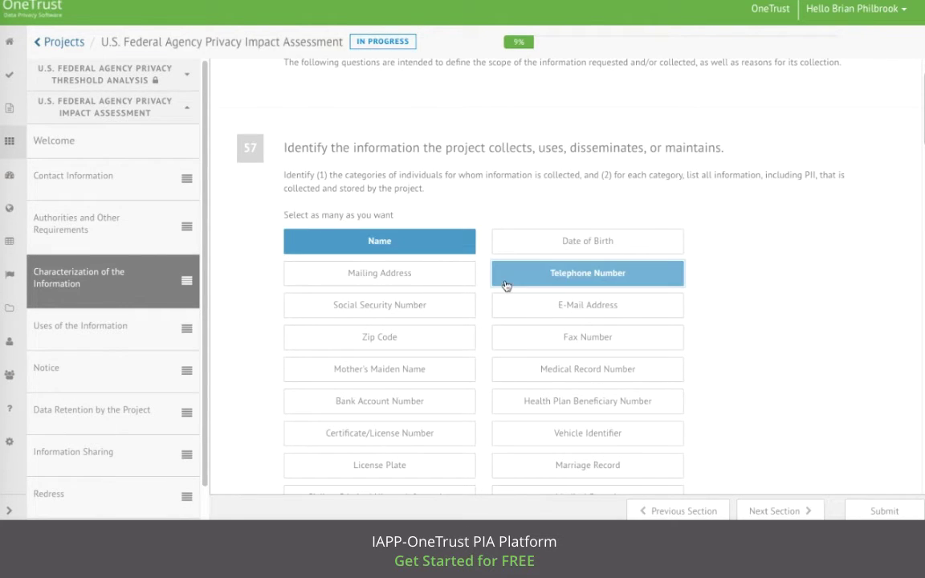
left_click(549, 369)
left_click(448, 401)
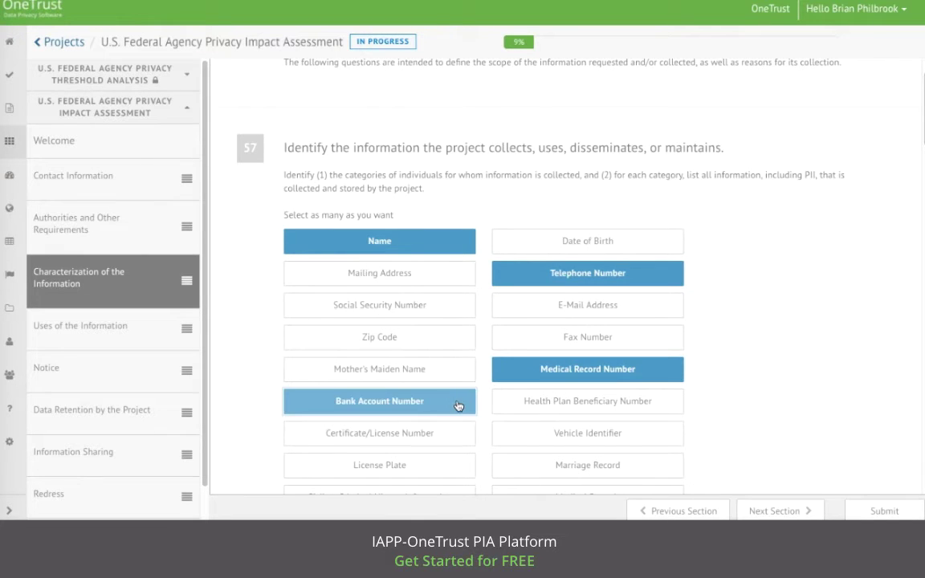
left_click(532, 432)
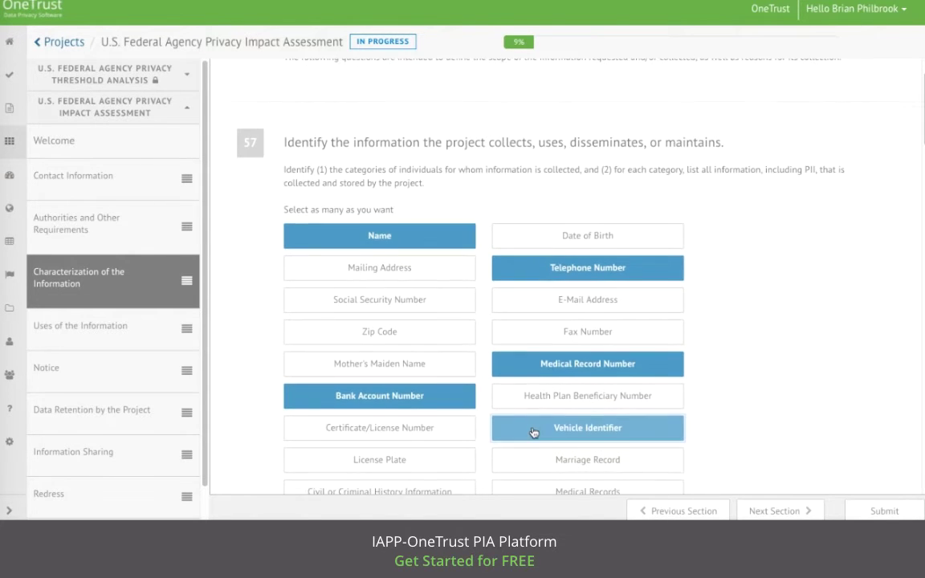
- Answer question 58 on newly created information as Not Applicable and question 59 on information received from another system as Not Sure
scroll(532, 432, "down", 3)
scroll(532, 433, "down", 3)
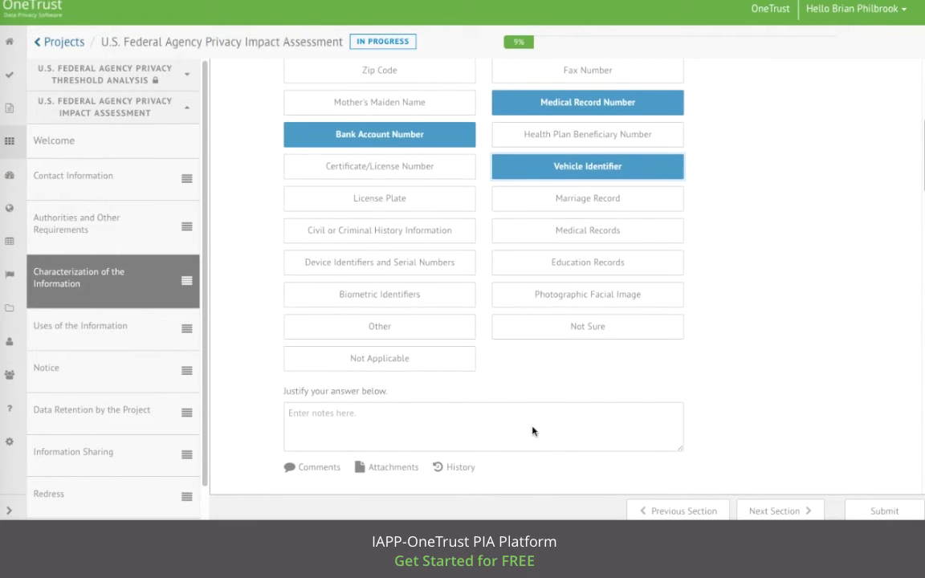
scroll(532, 427, "down", 1)
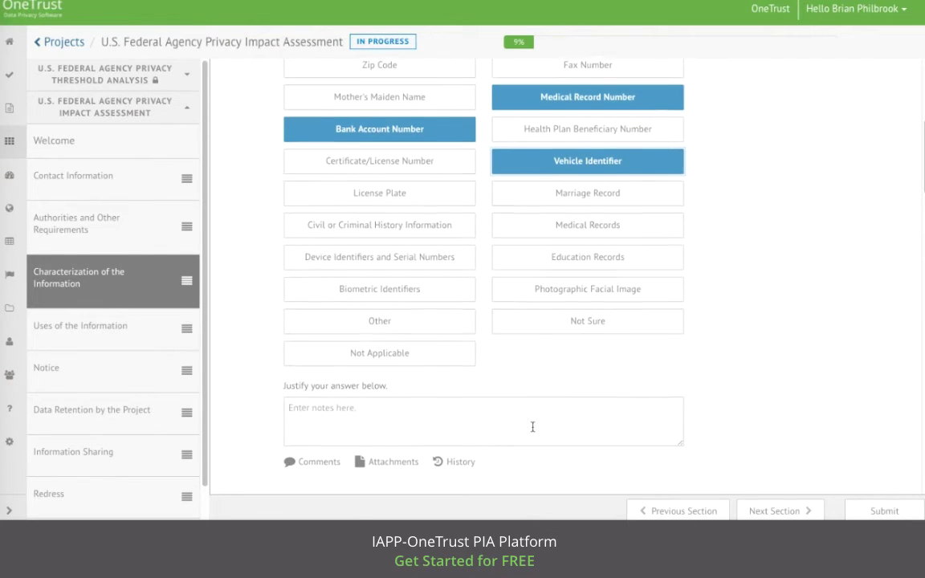
scroll(532, 426, "down", 2)
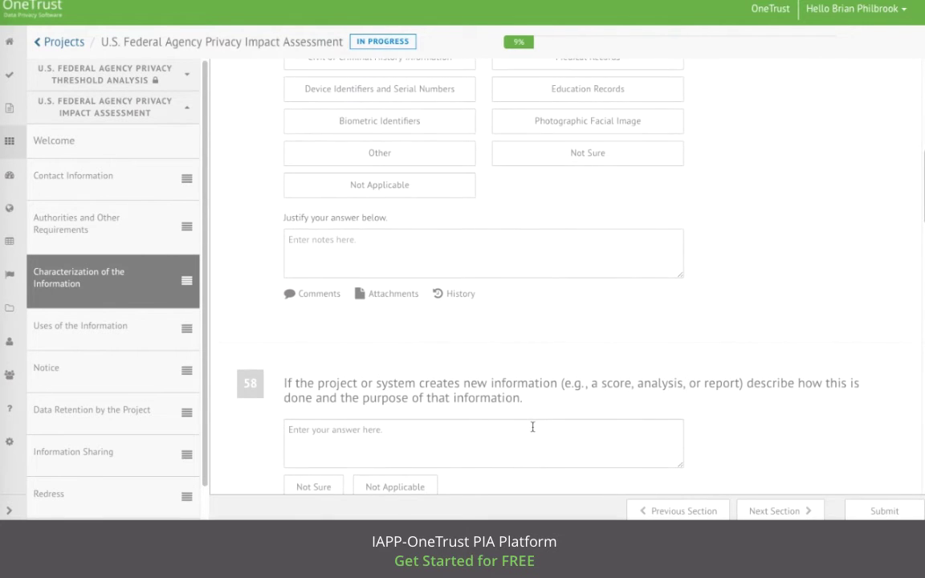
scroll(532, 426, "down", 1)
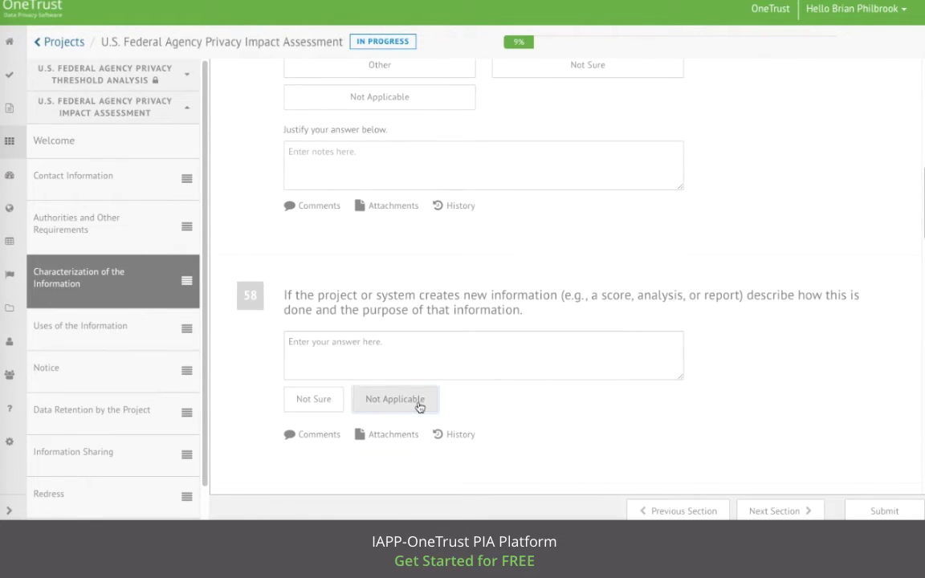
left_click(421, 404)
scroll(419, 405, "down", 1)
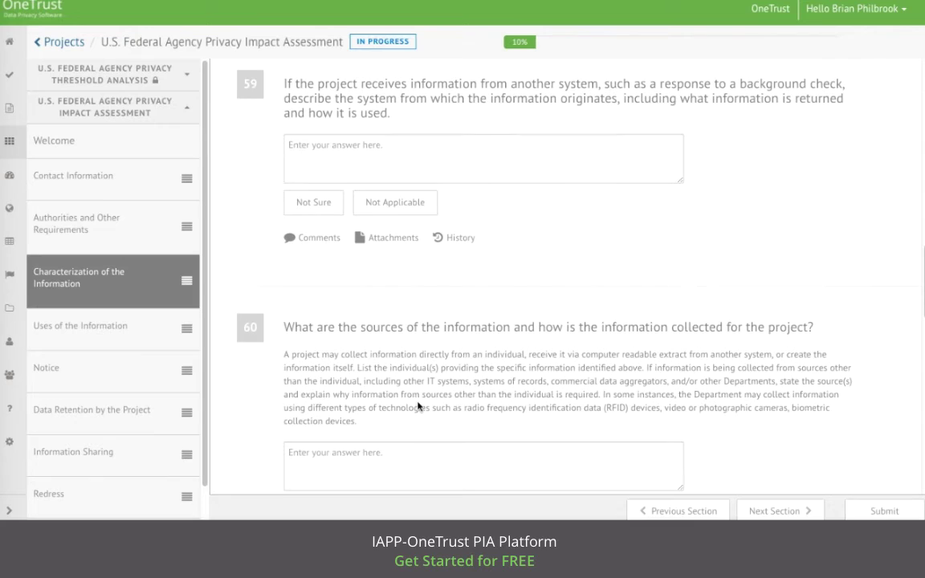
left_click(313, 202)
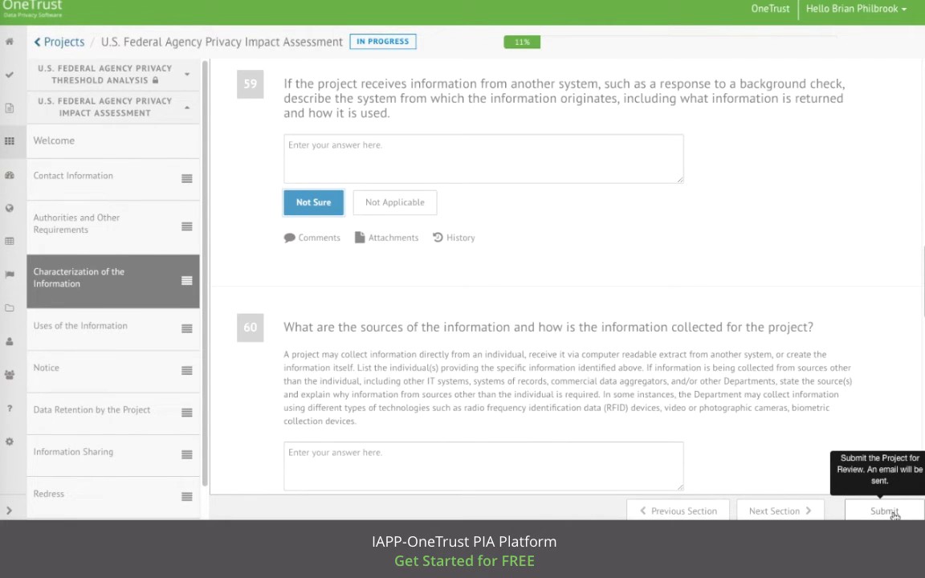
- Submit the Privacy Impact Assessment for review and confirm the submission
left_click(885, 511)
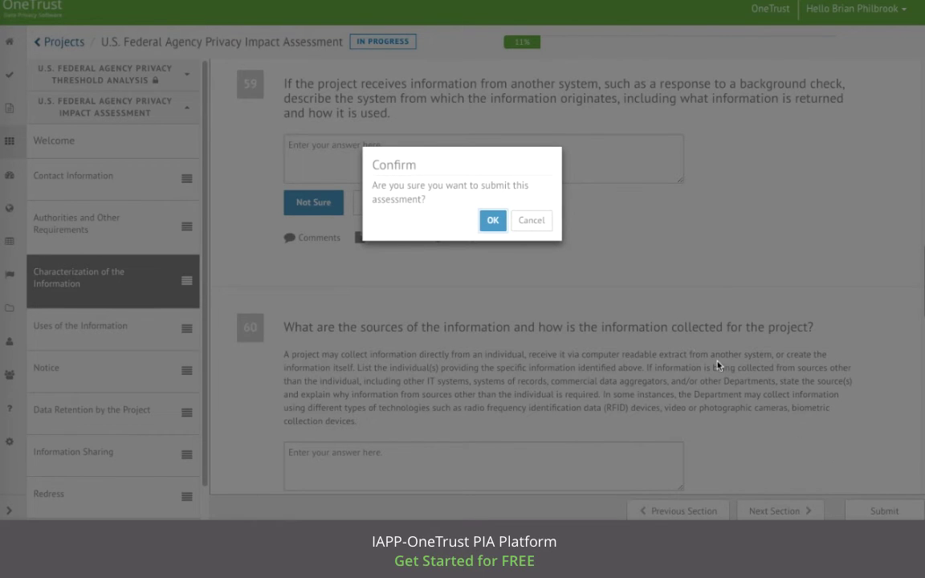
left_click(492, 220)
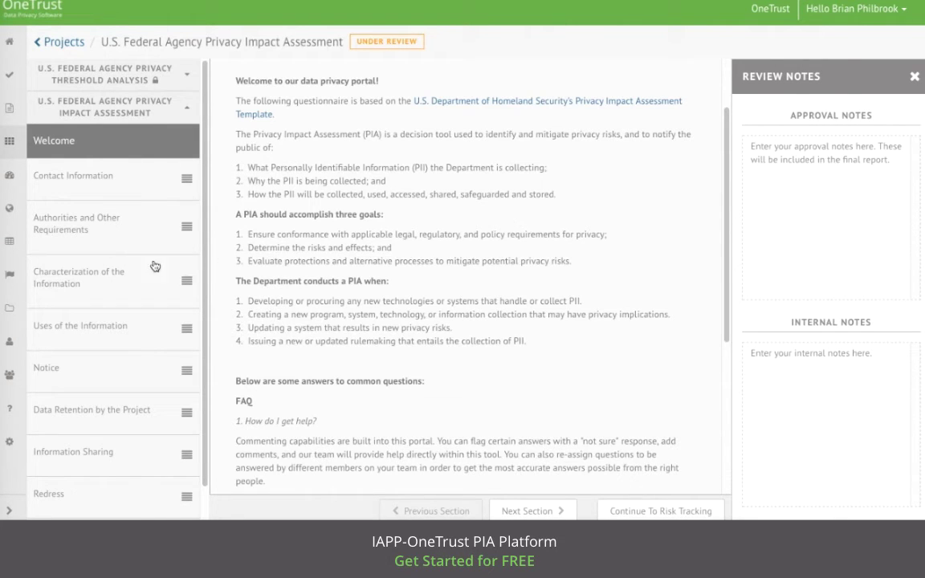
- In the Characterization of the Information section, flag question 57 on collected information with a High risk level
left_click(127, 275)
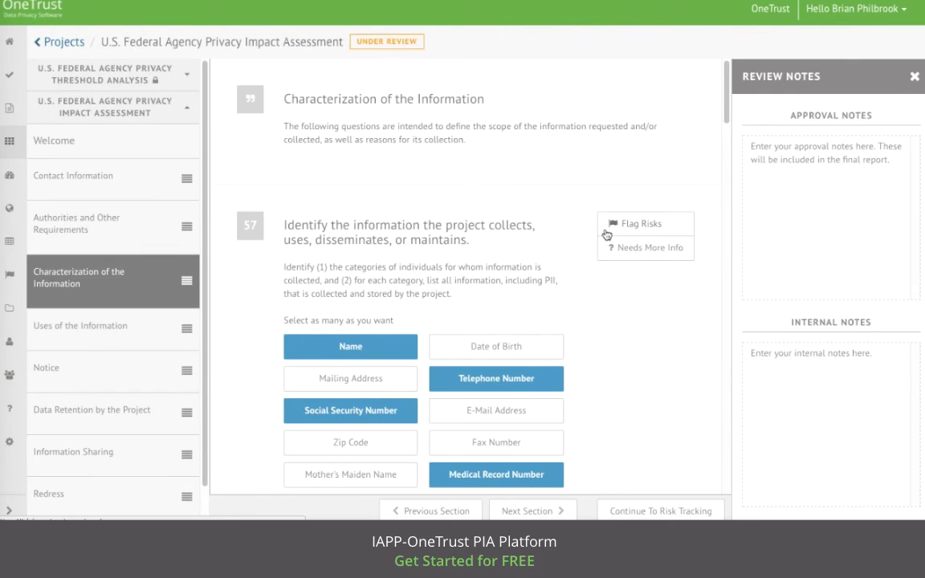
left_click(640, 223)
left_click(351, 128)
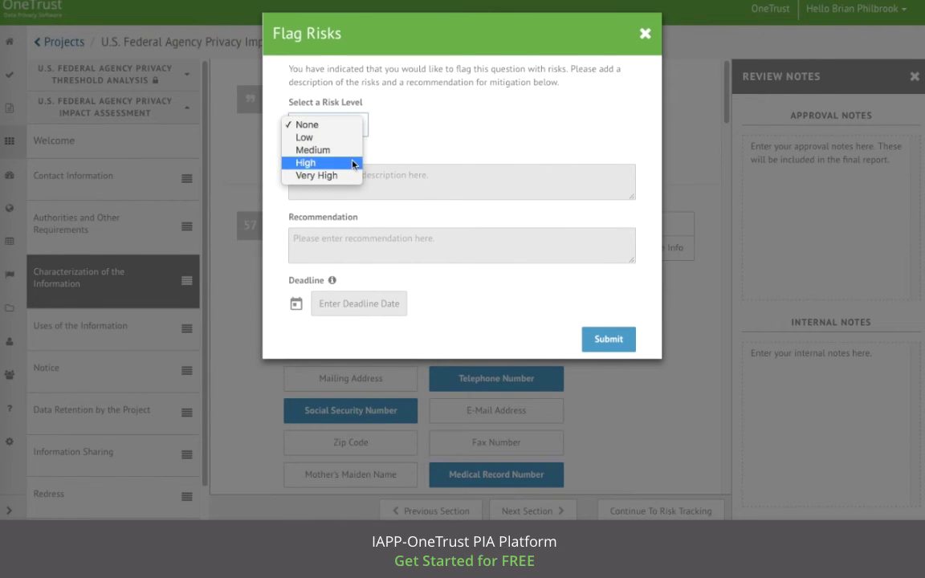
left_click(354, 162)
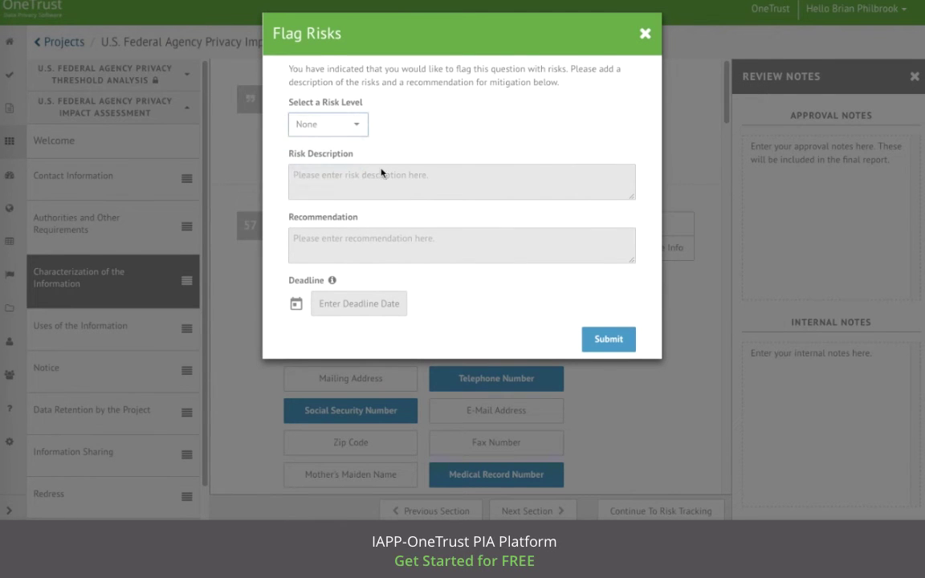
left_click(606, 340)
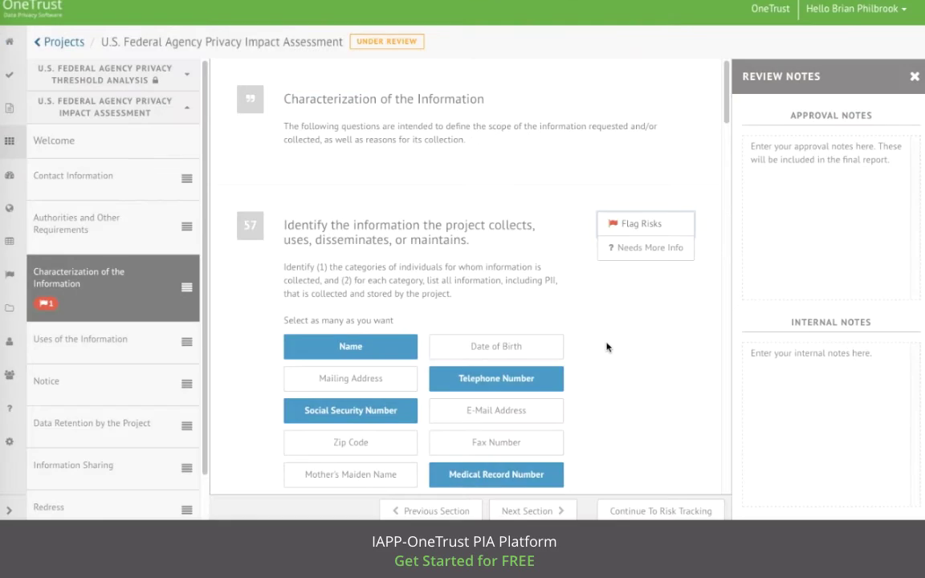
- Flag question 77 on sharing information outside the Department with a High risk level, and check its Needs More Info option without sending a request
left_click(93, 464)
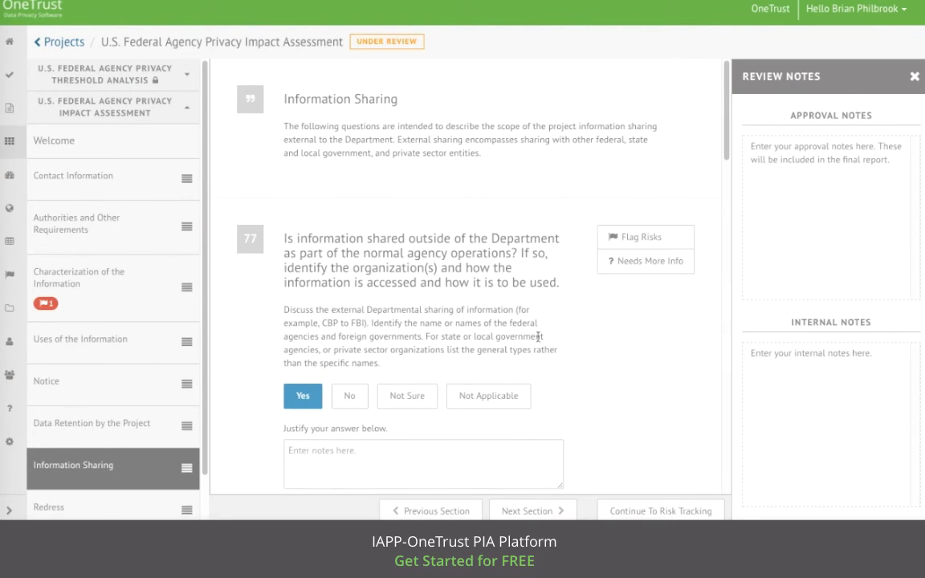
left_click(603, 239)
left_click(335, 131)
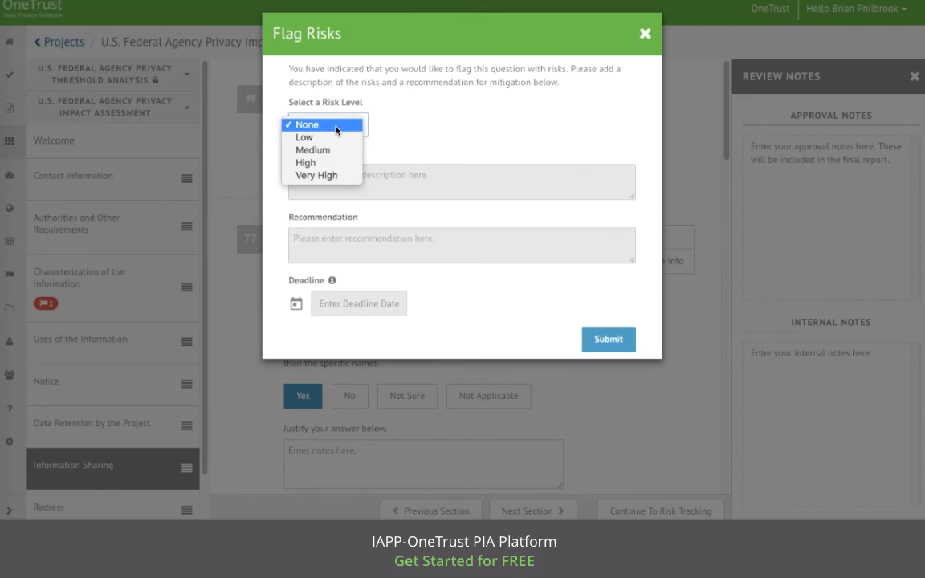
left_click(339, 166)
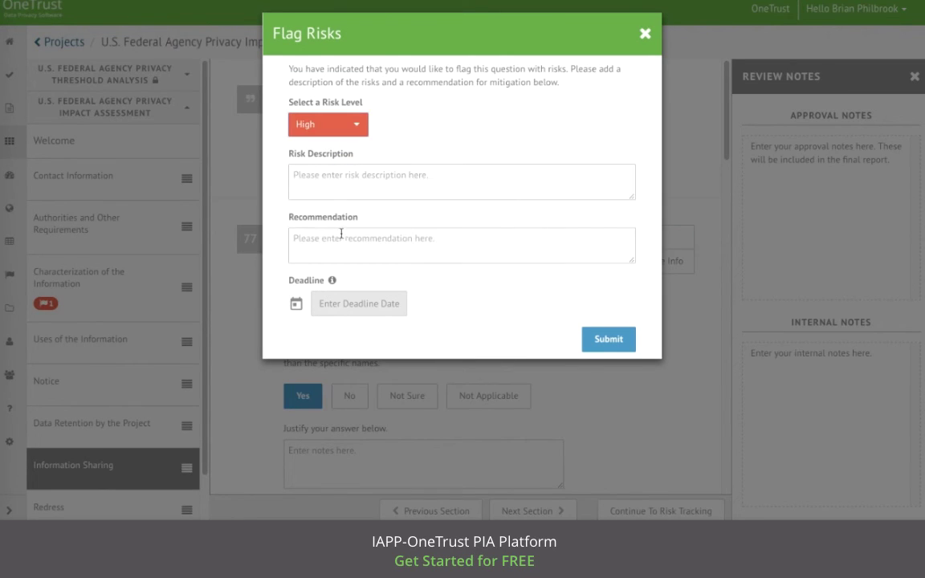
left_click(341, 235)
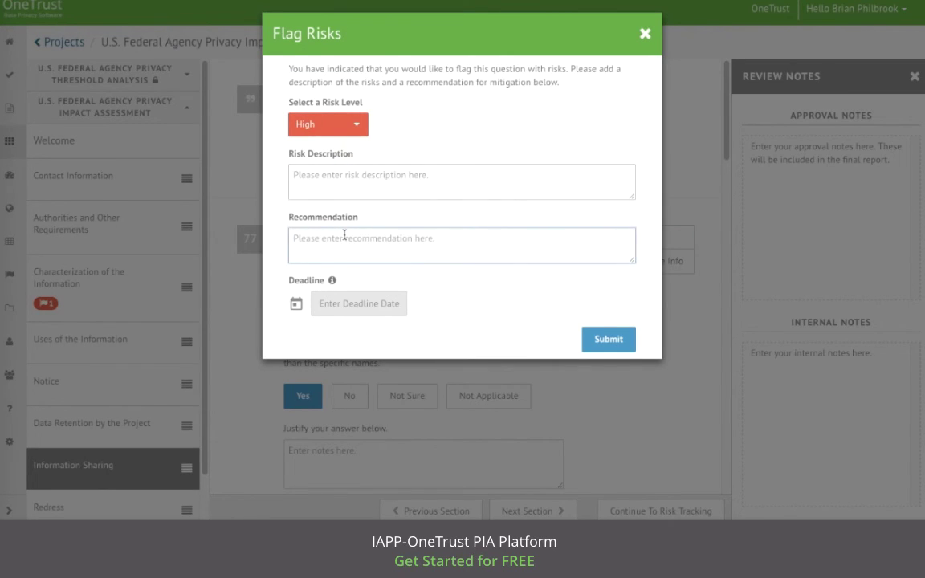
left_click(590, 338)
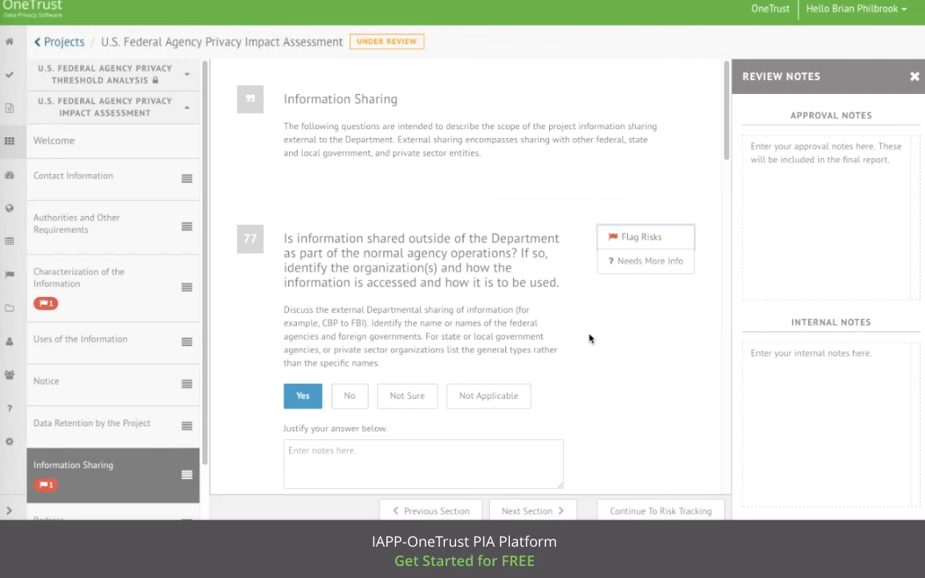
left_click(613, 260)
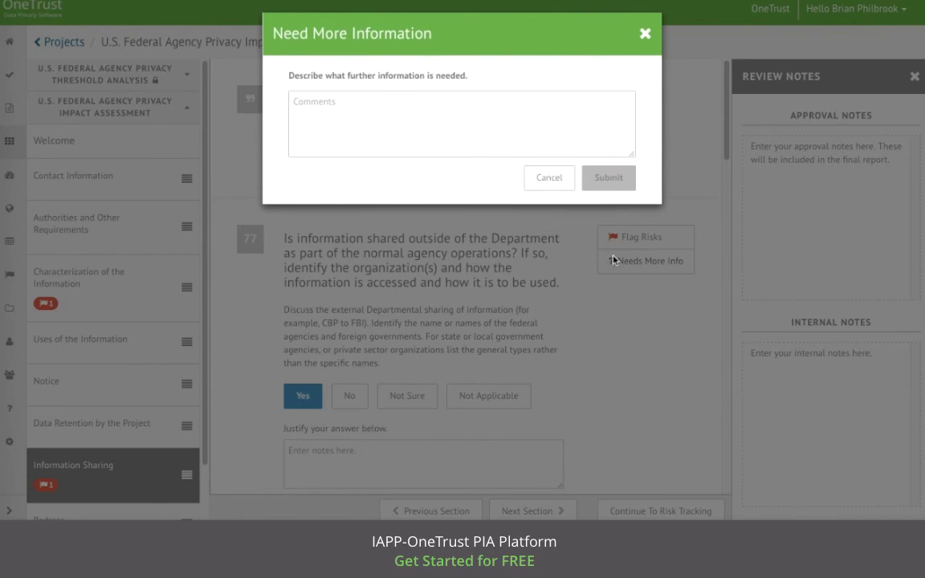
left_click(545, 185)
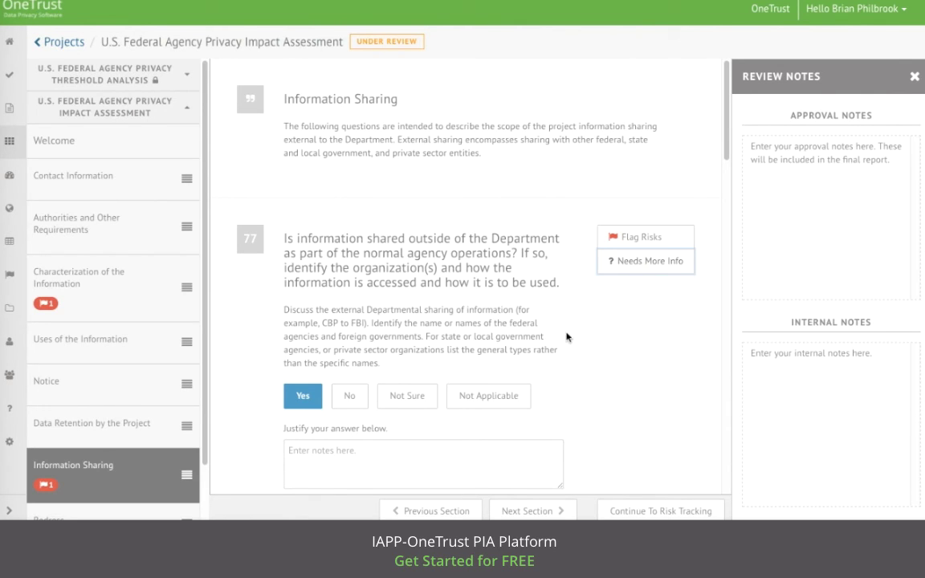
- Continue the project to risk tracking, and open the first risk's description, recommendation and the internal notes for entry without adding text
left_click(645, 515)
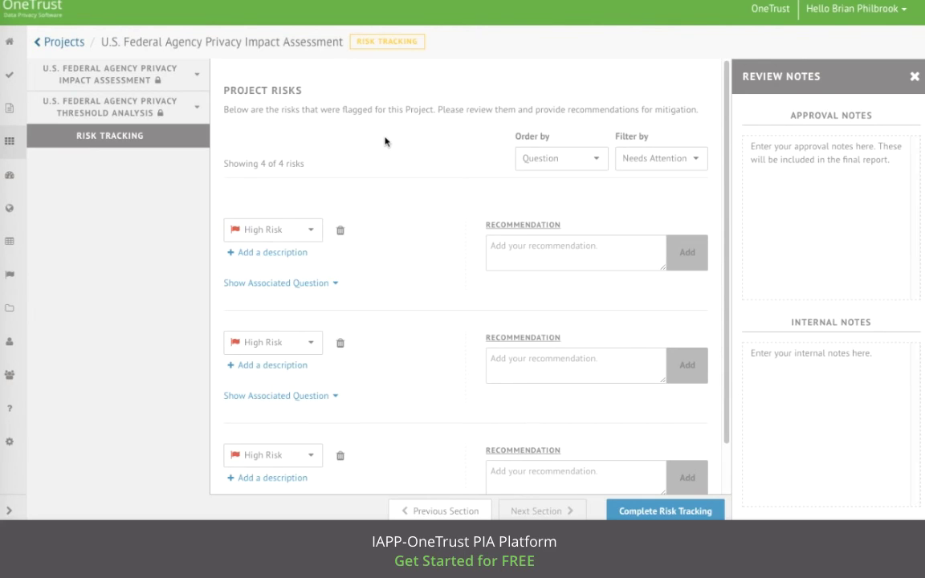
left_click(269, 252)
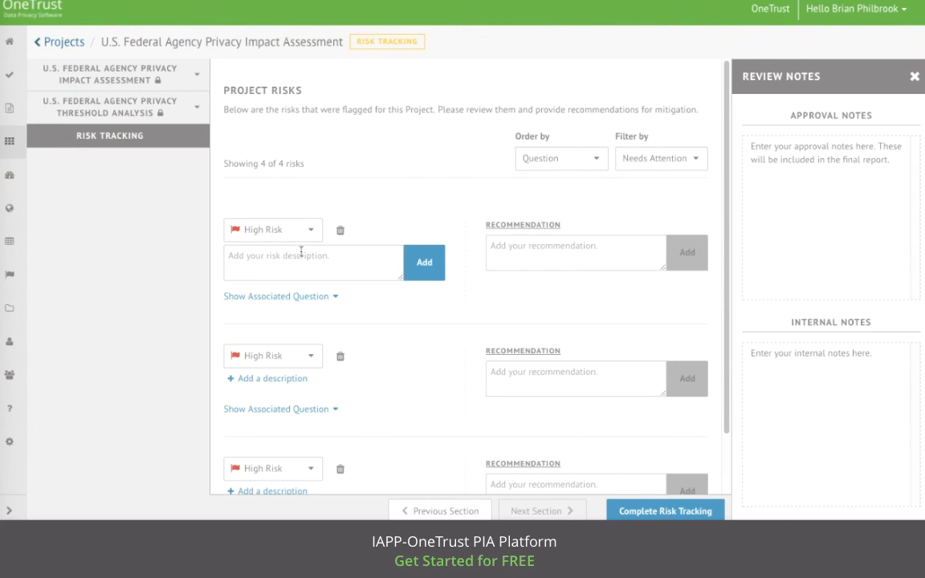
left_click(541, 246)
left_click(778, 359)
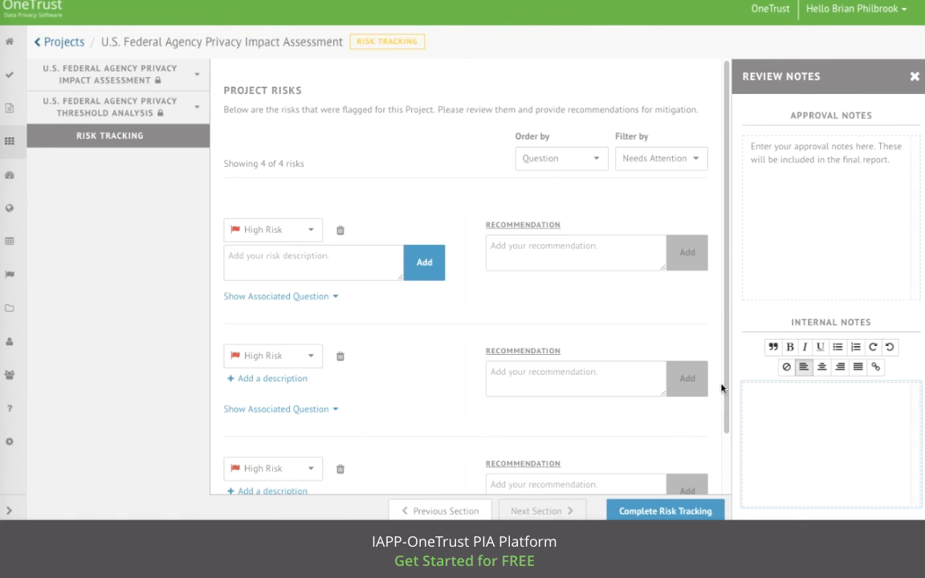
- Complete risk tracking, confirming the end of the analysis and completion of the project
left_click(667, 510)
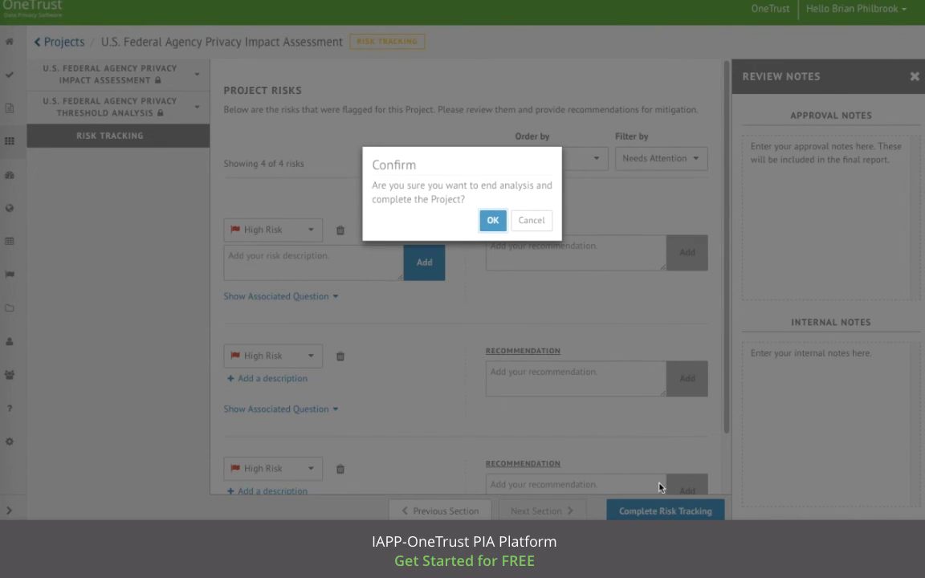
left_click(493, 221)
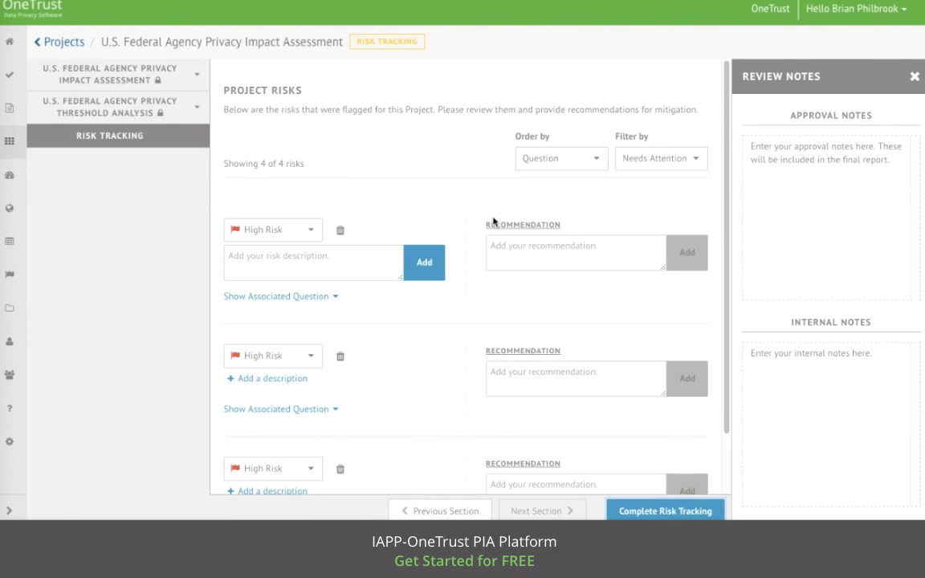